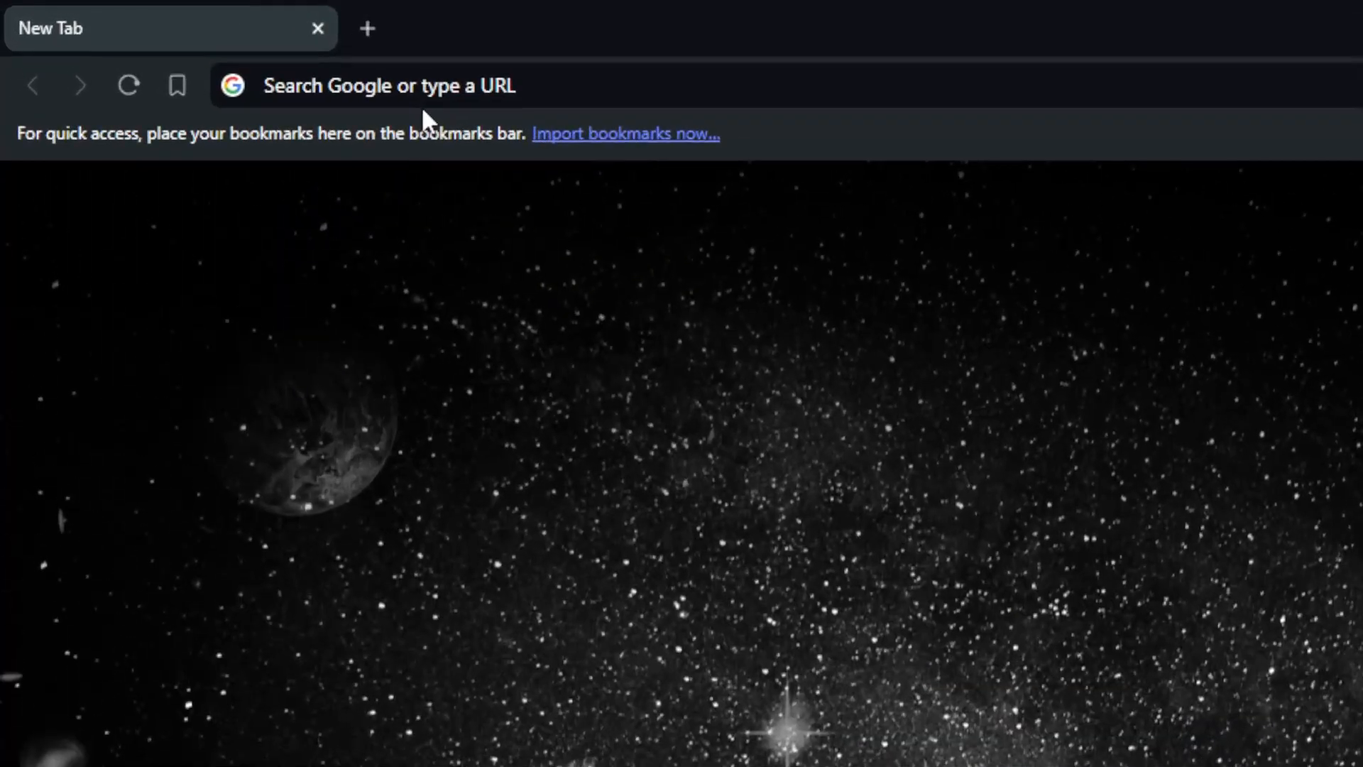
Step: Open the GoDaddy website at godaddy.com
left_click(213, 41)
type("gi")
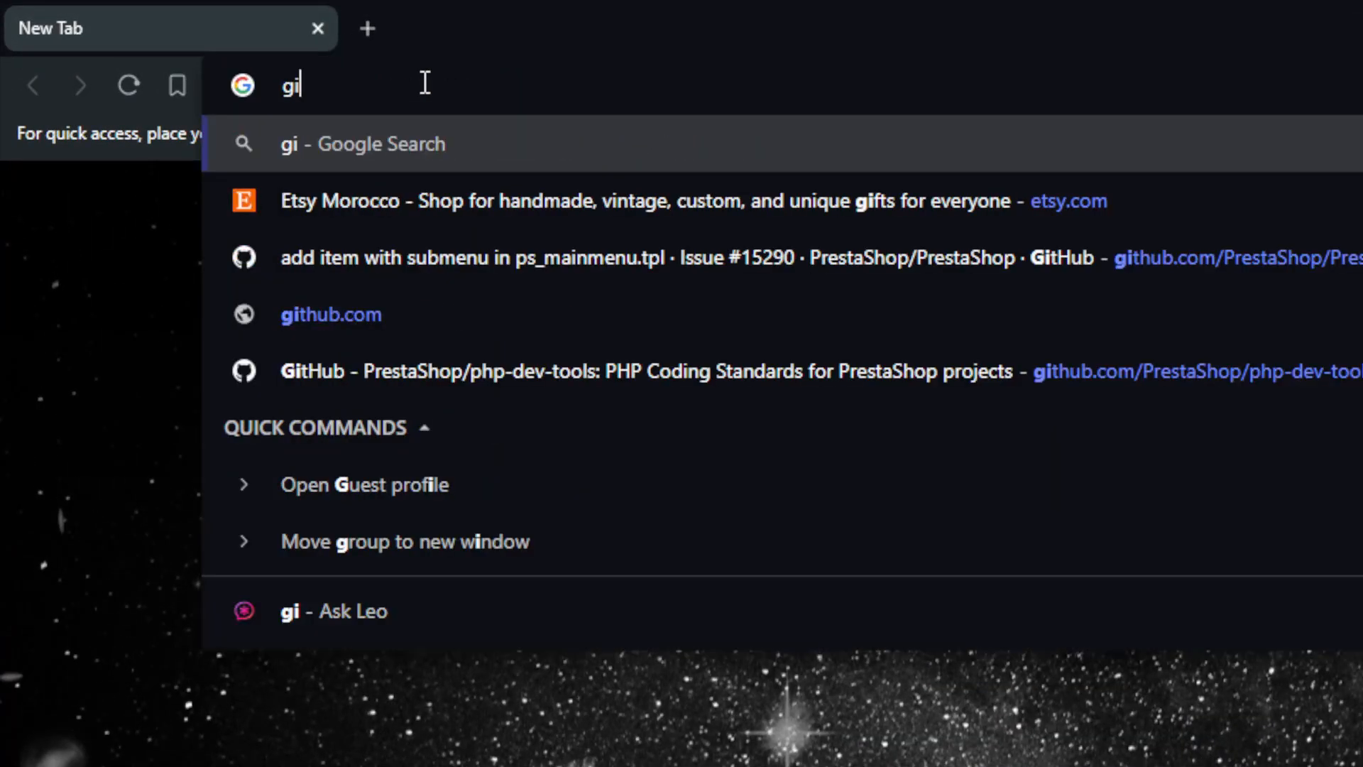
key("BackSpace")
key("BackSpace")
type("g")
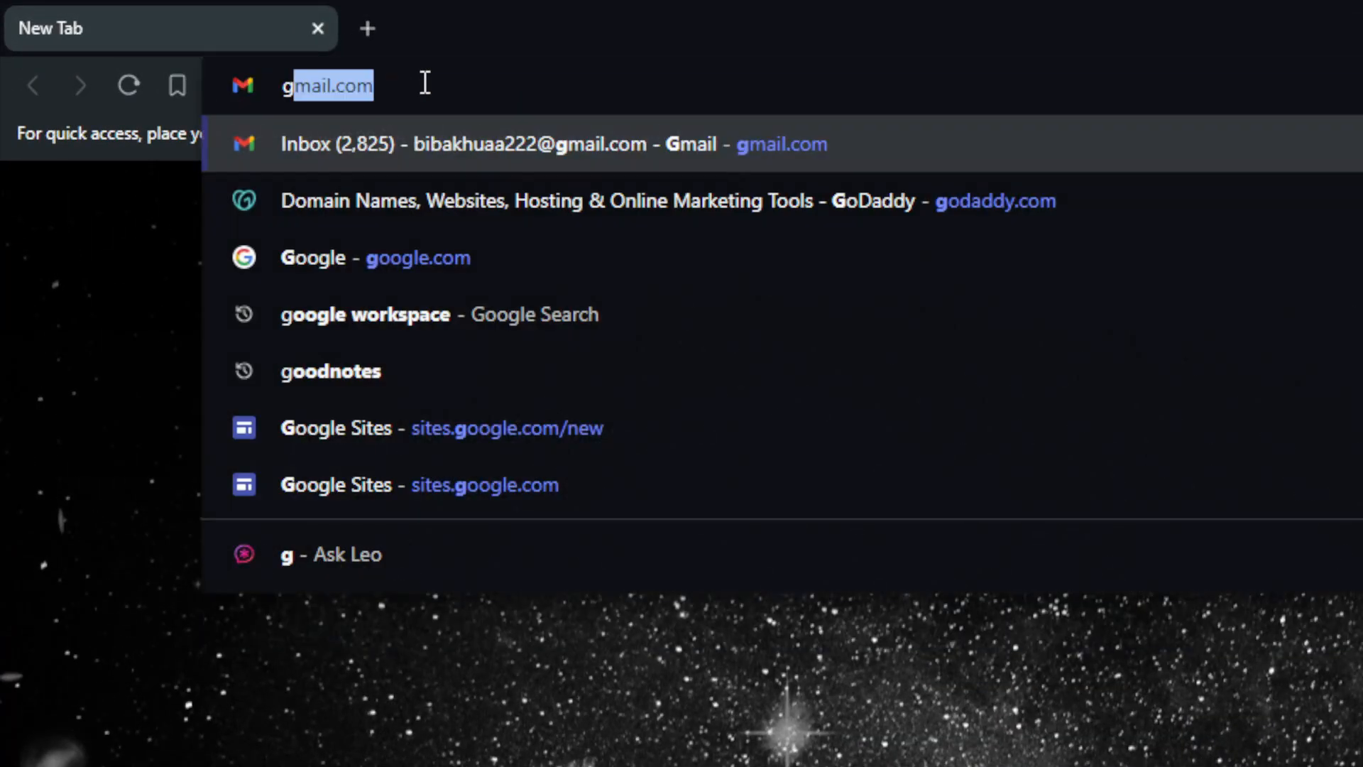
type("odaddu")
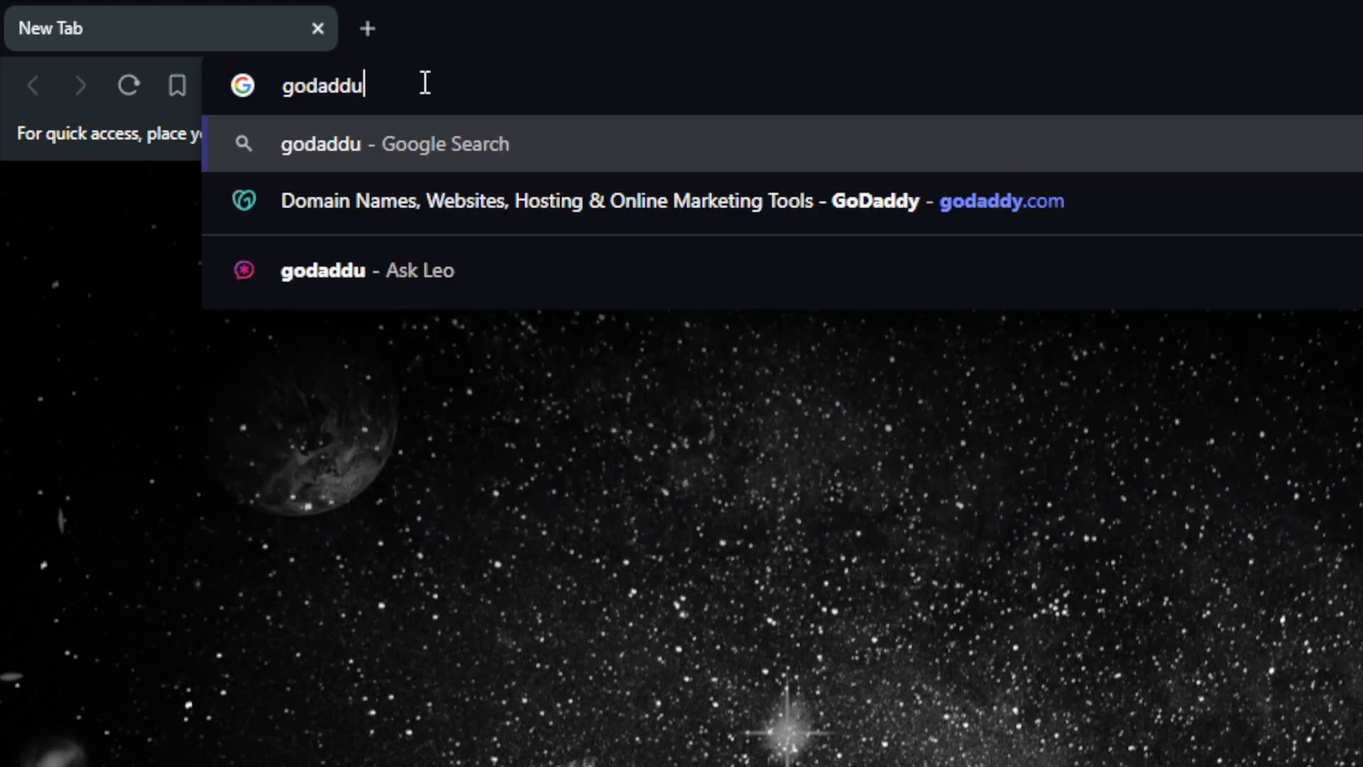
key("BackSpace")
type("t")
key("BackSpace")
type("y")
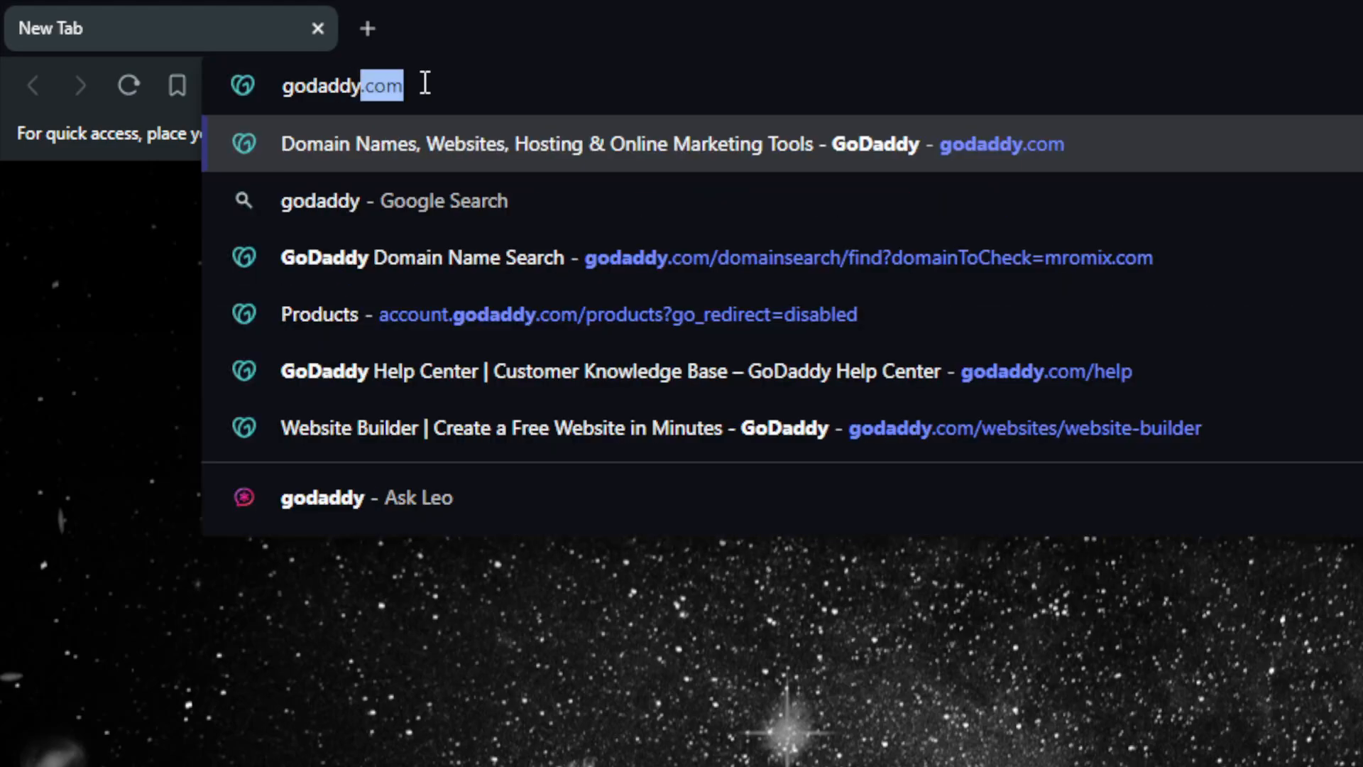
type(".com")
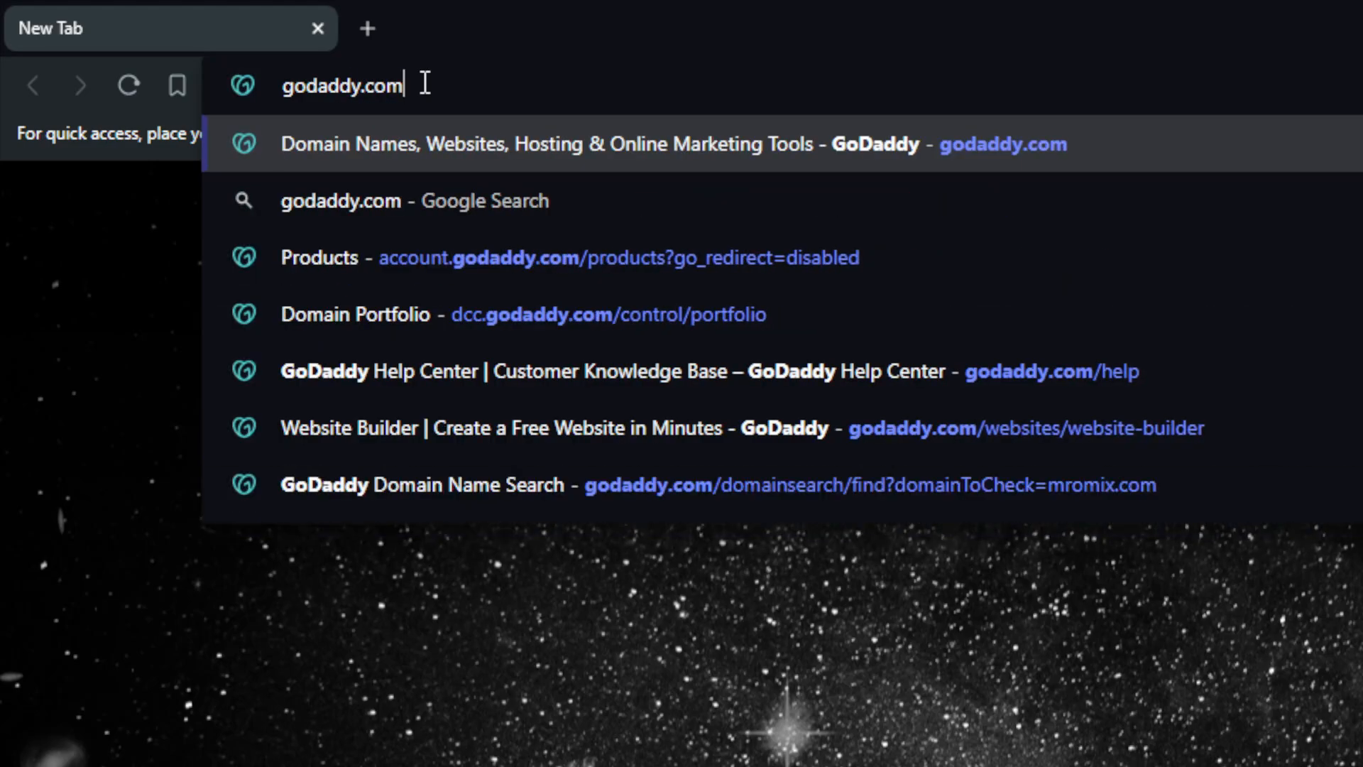
key("Return")
Step: Open squarespace.com in a new browser tab and go to the Account Dashboard
key("ctrl+t")
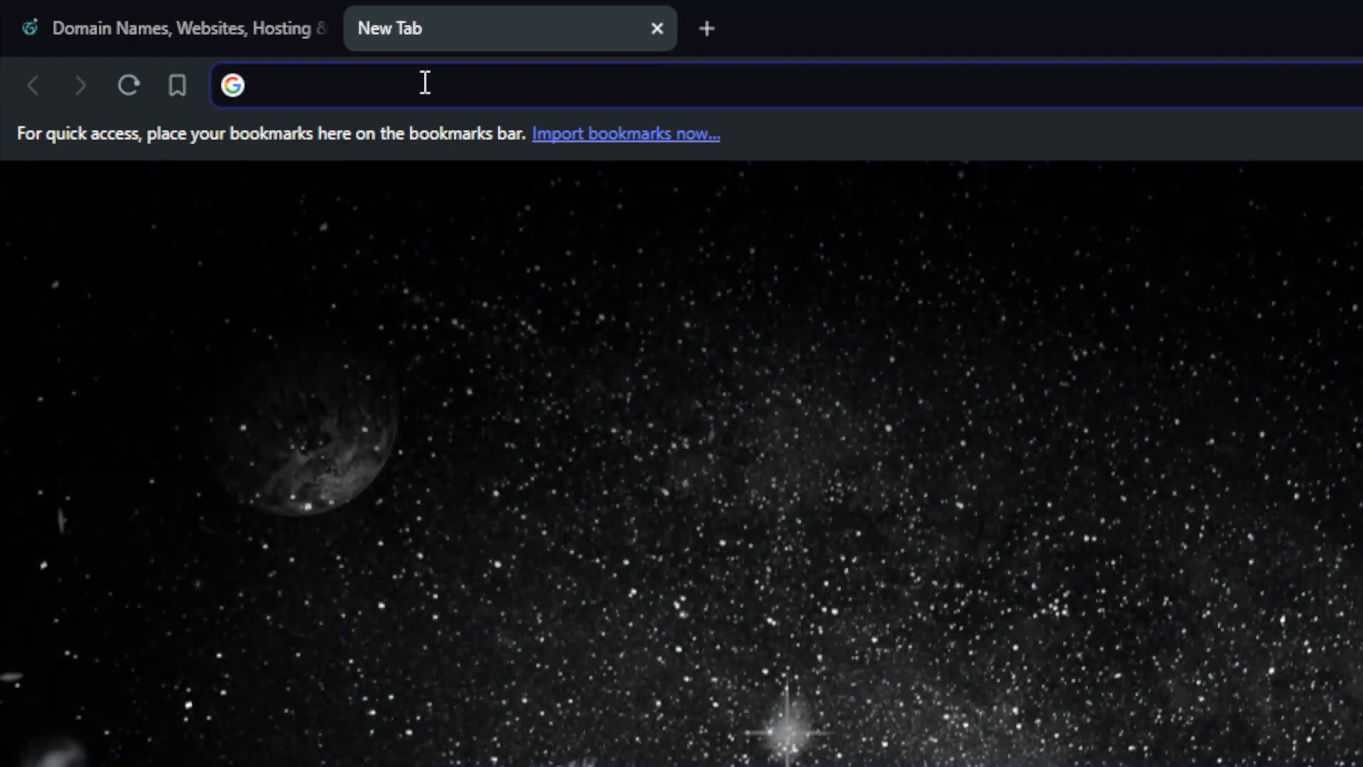
type("squaresoa")
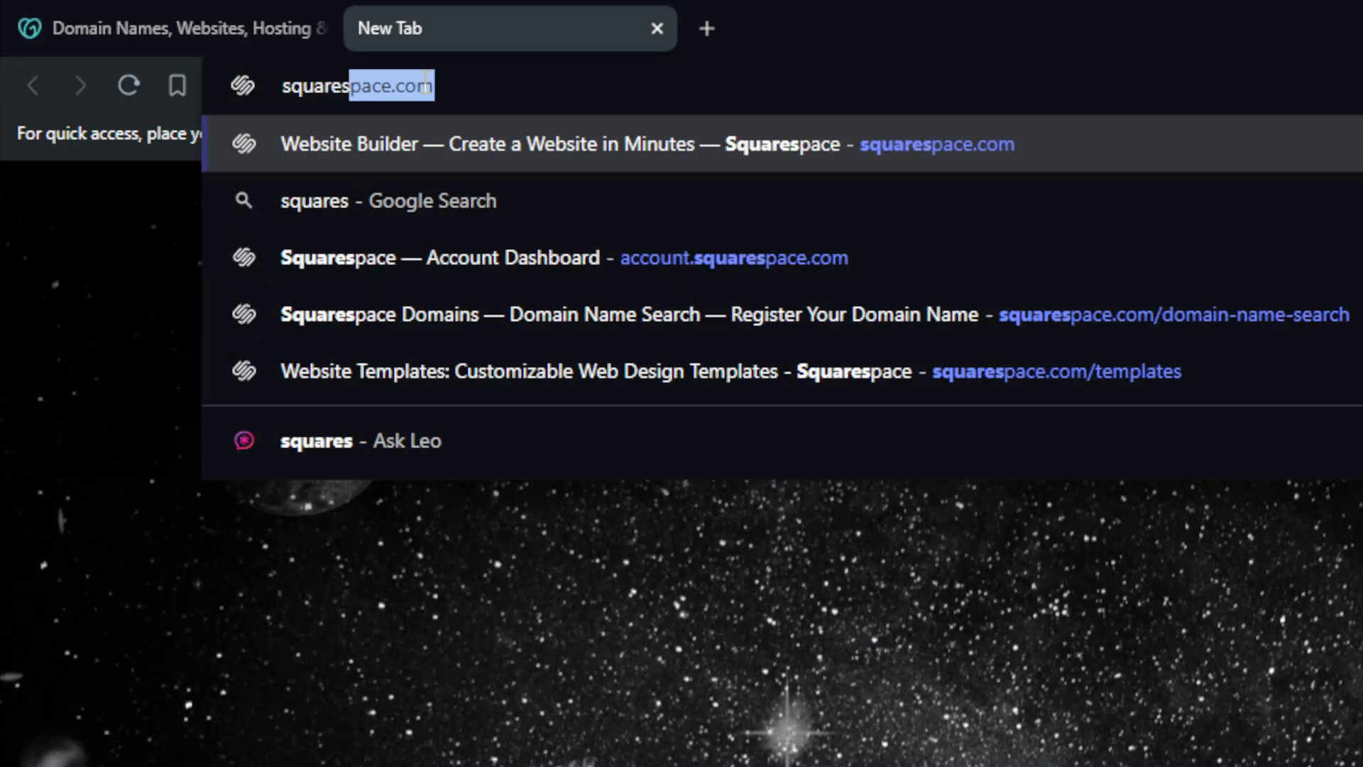
key("BackSpace")
key("BackSpace")
type("p")
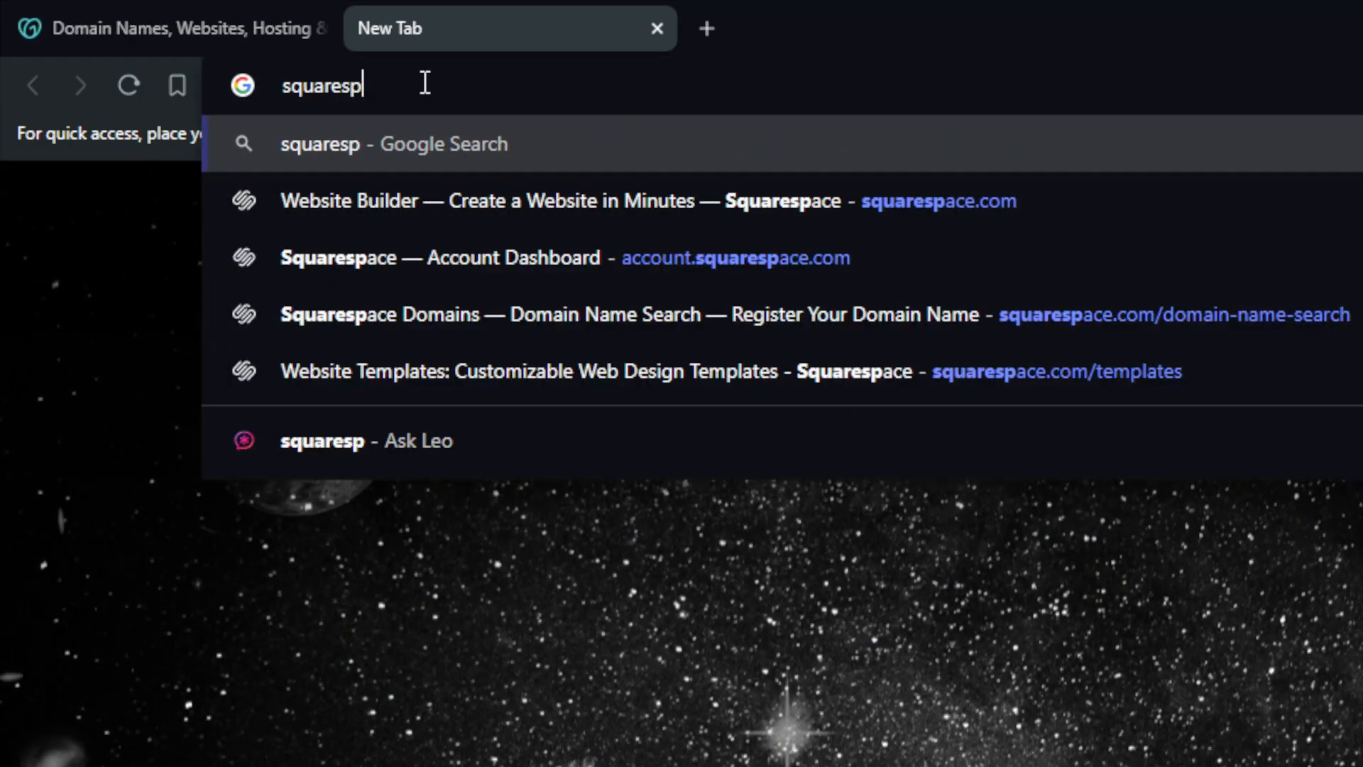
type("ace.com")
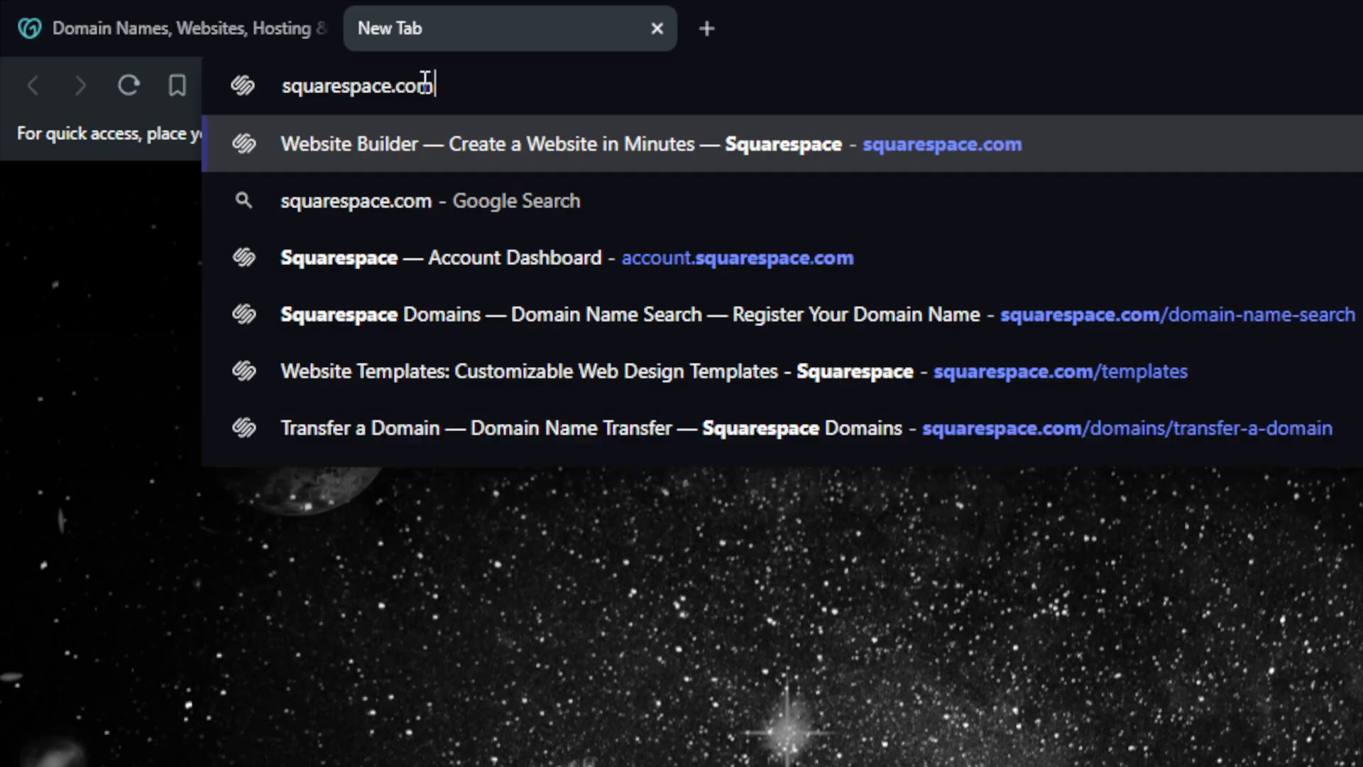
key("Return")
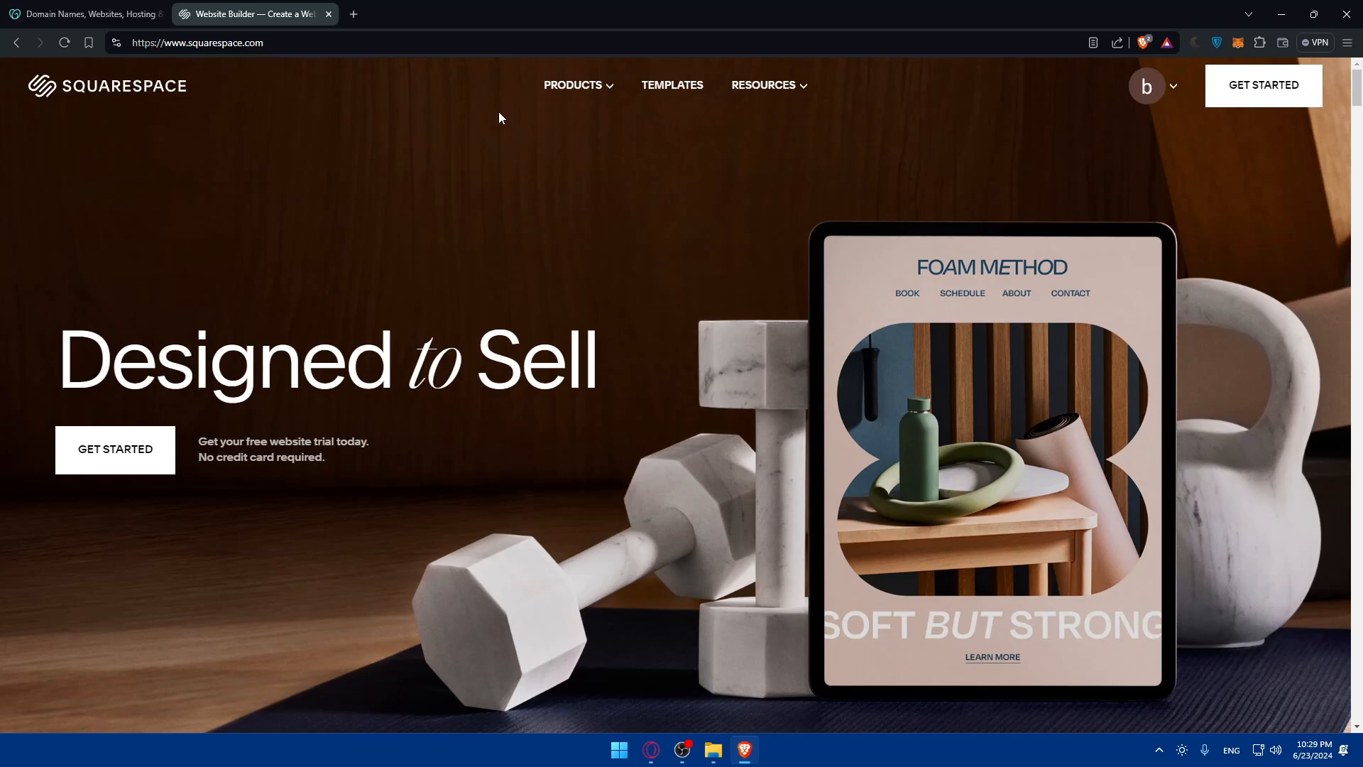
left_click(1163, 88)
left_click(1118, 193)
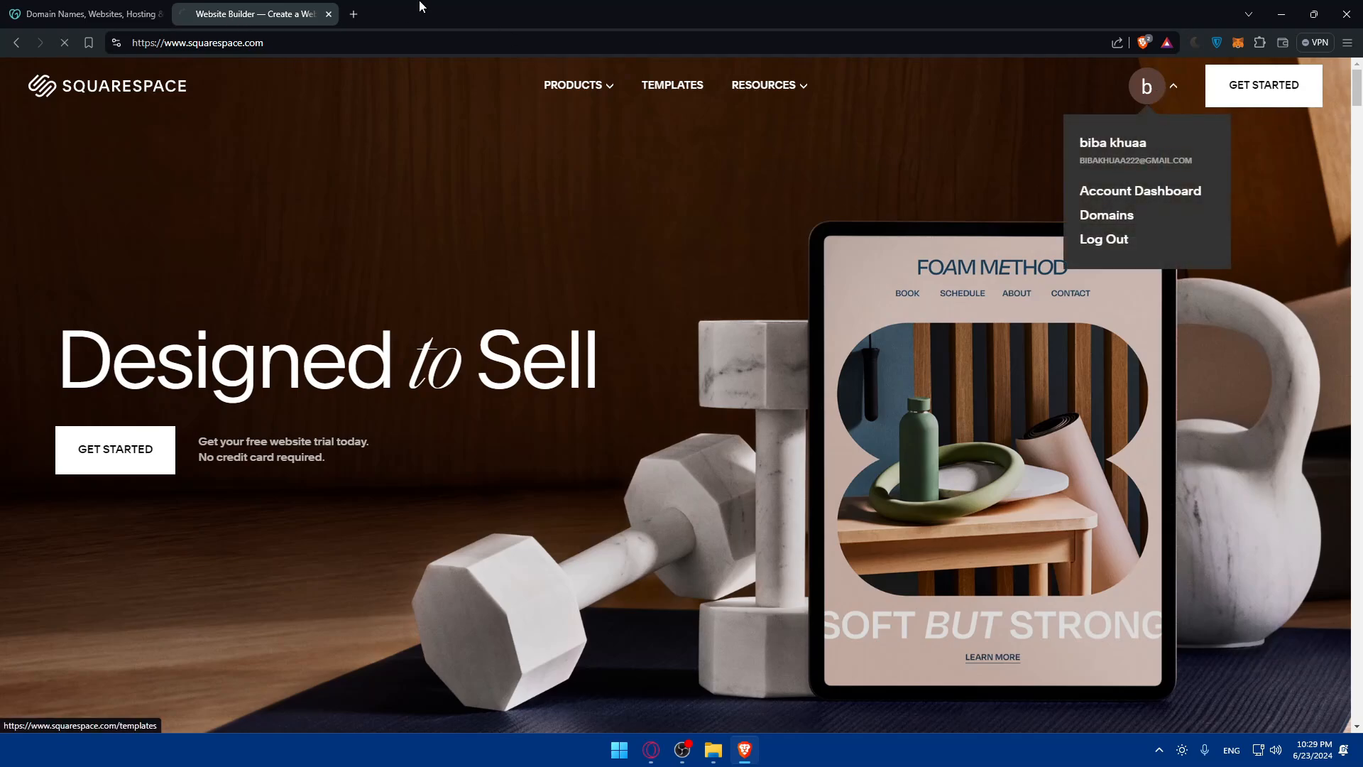
Step: Return to the GoDaddy site, open My Products and go to the management page for all domains
left_click(131, 13)
left_click(1237, 80)
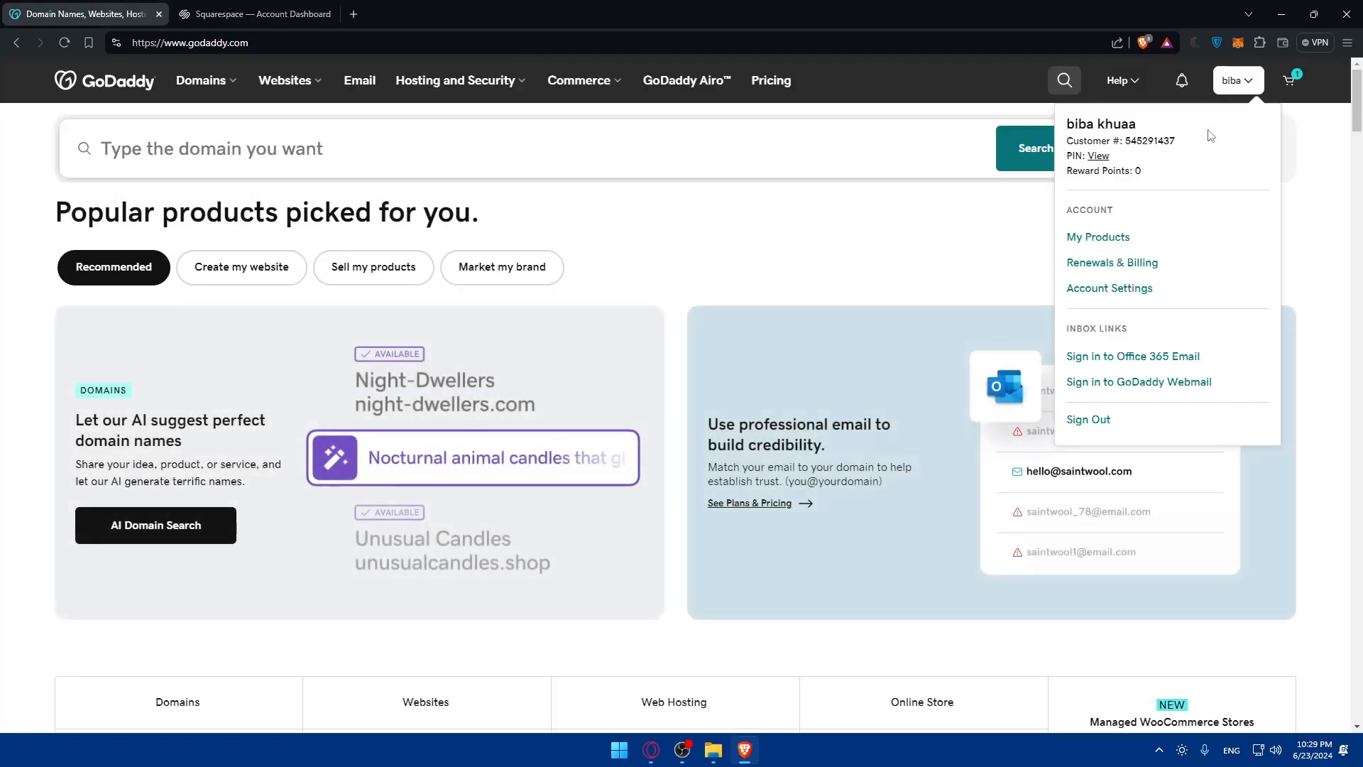
left_click(1094, 239)
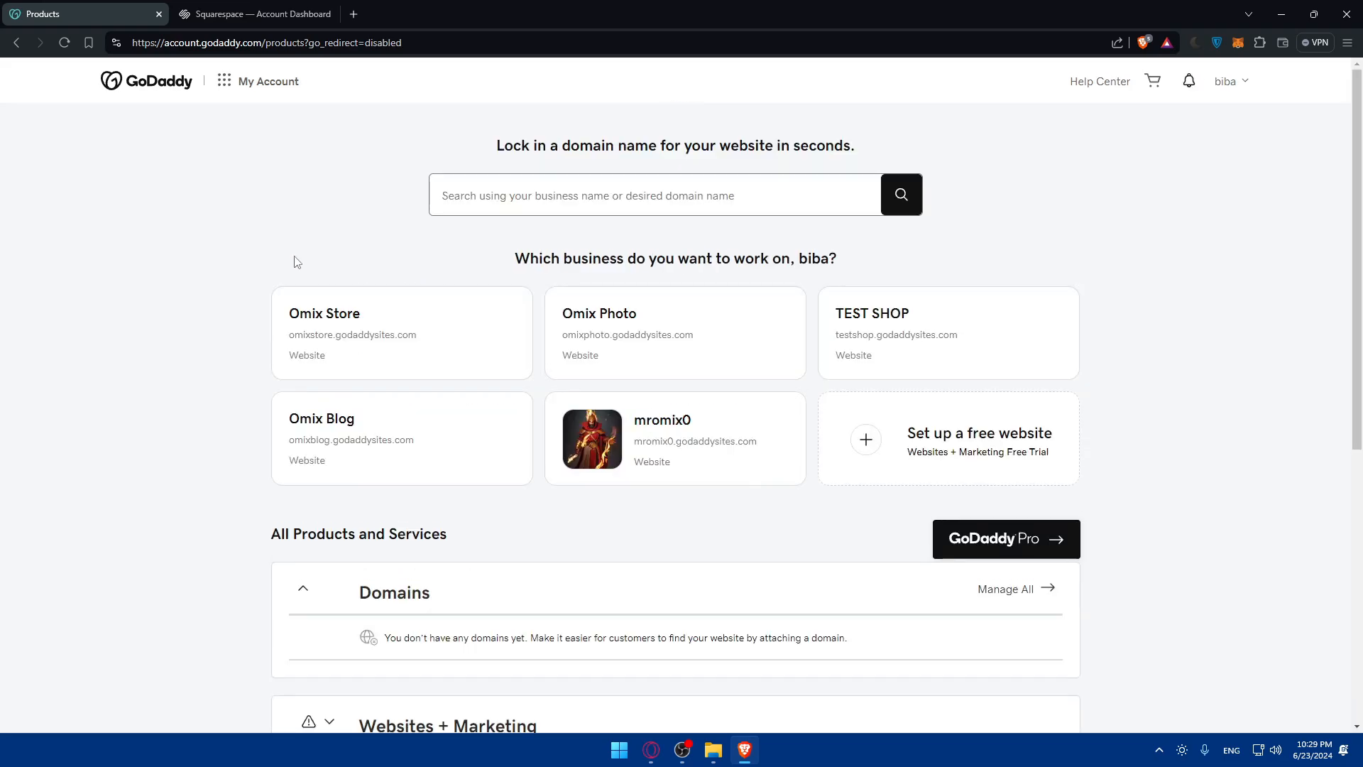
scroll(344, 325, "down", 3)
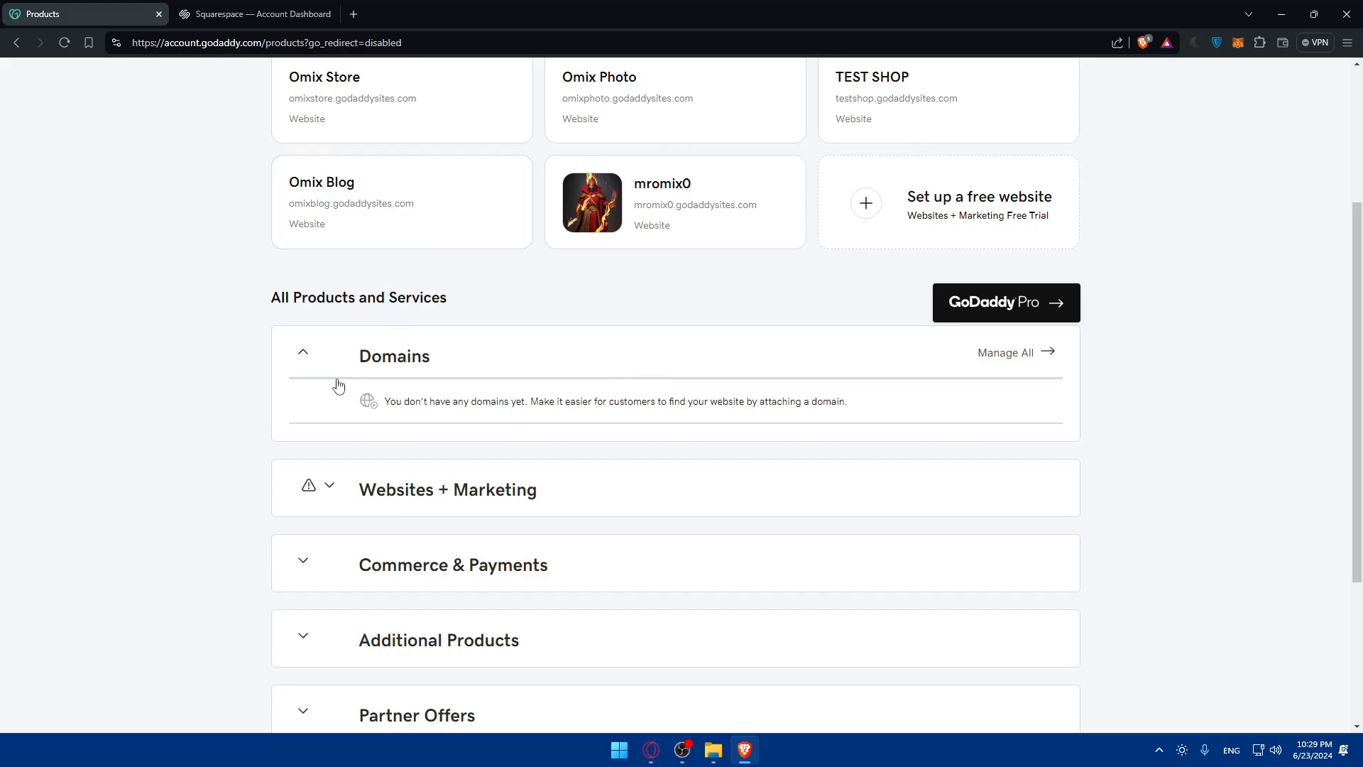
left_click_drag(409, 397, 543, 402)
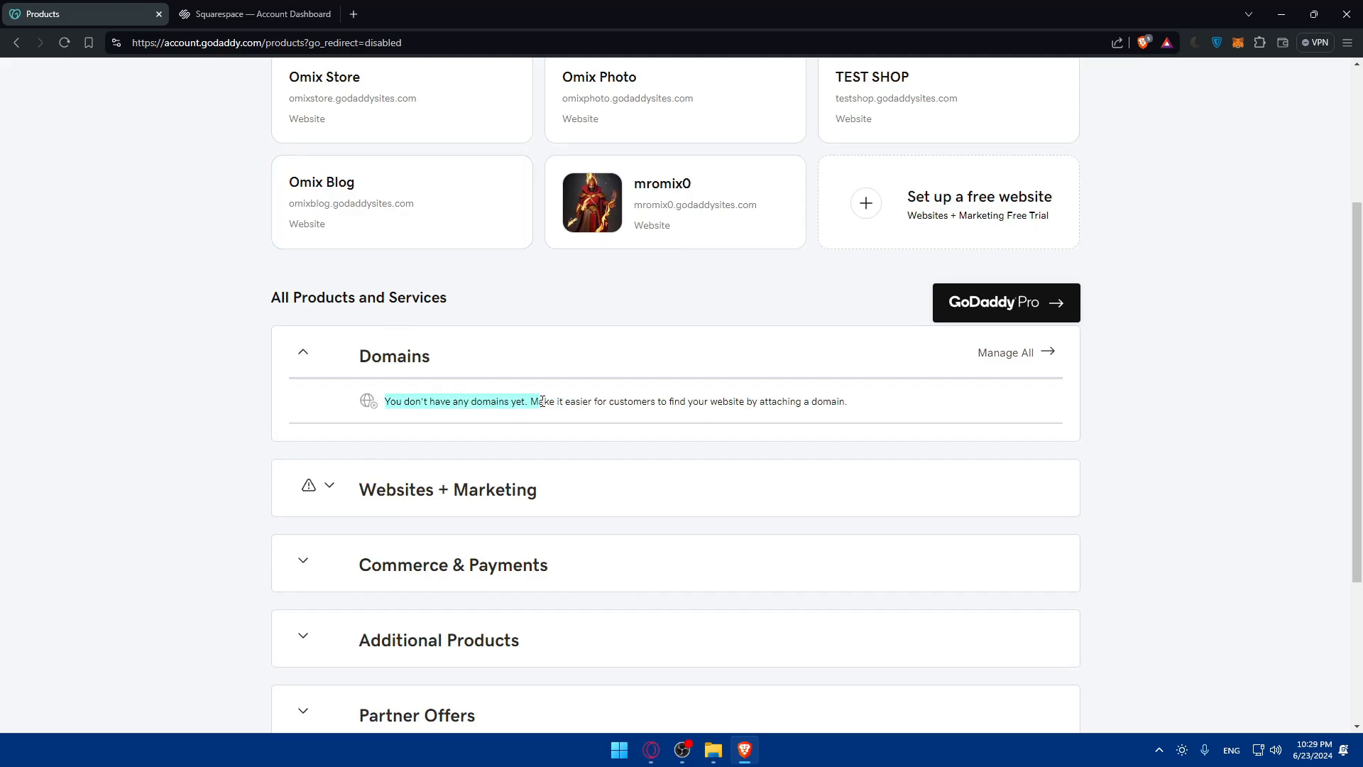
left_click(1022, 357)
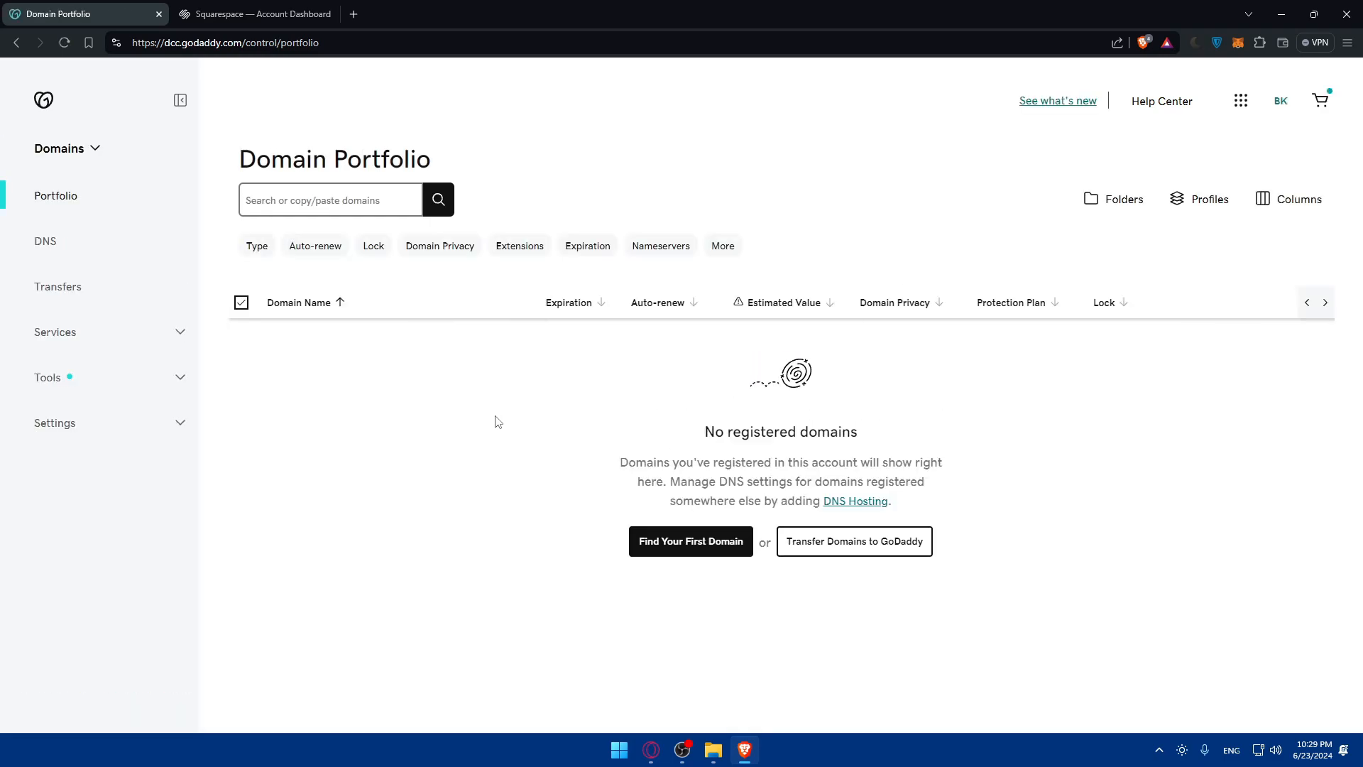
Step: Start finding a first domain from GoDaddy's Domain Portfolio and search for mromix.com
left_click(289, 8)
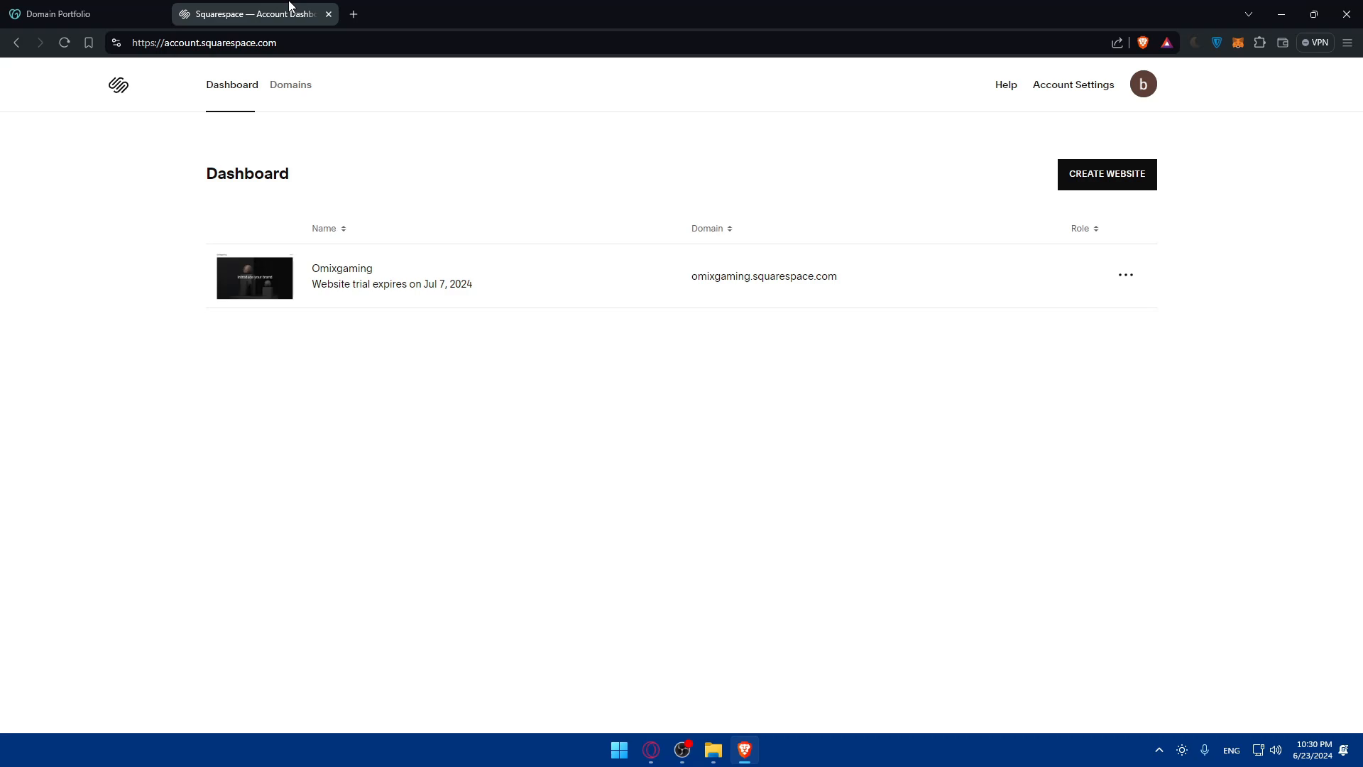
left_click(92, 12)
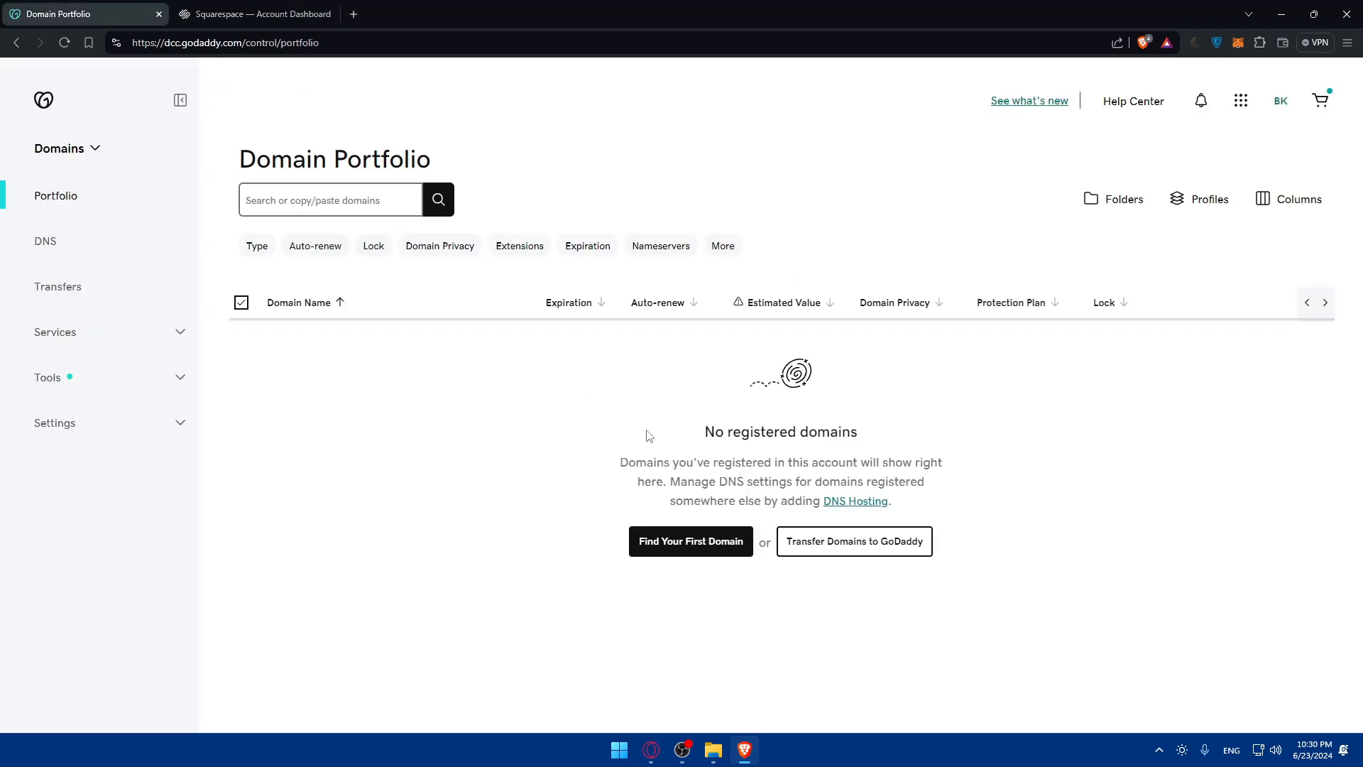
left_click(717, 553)
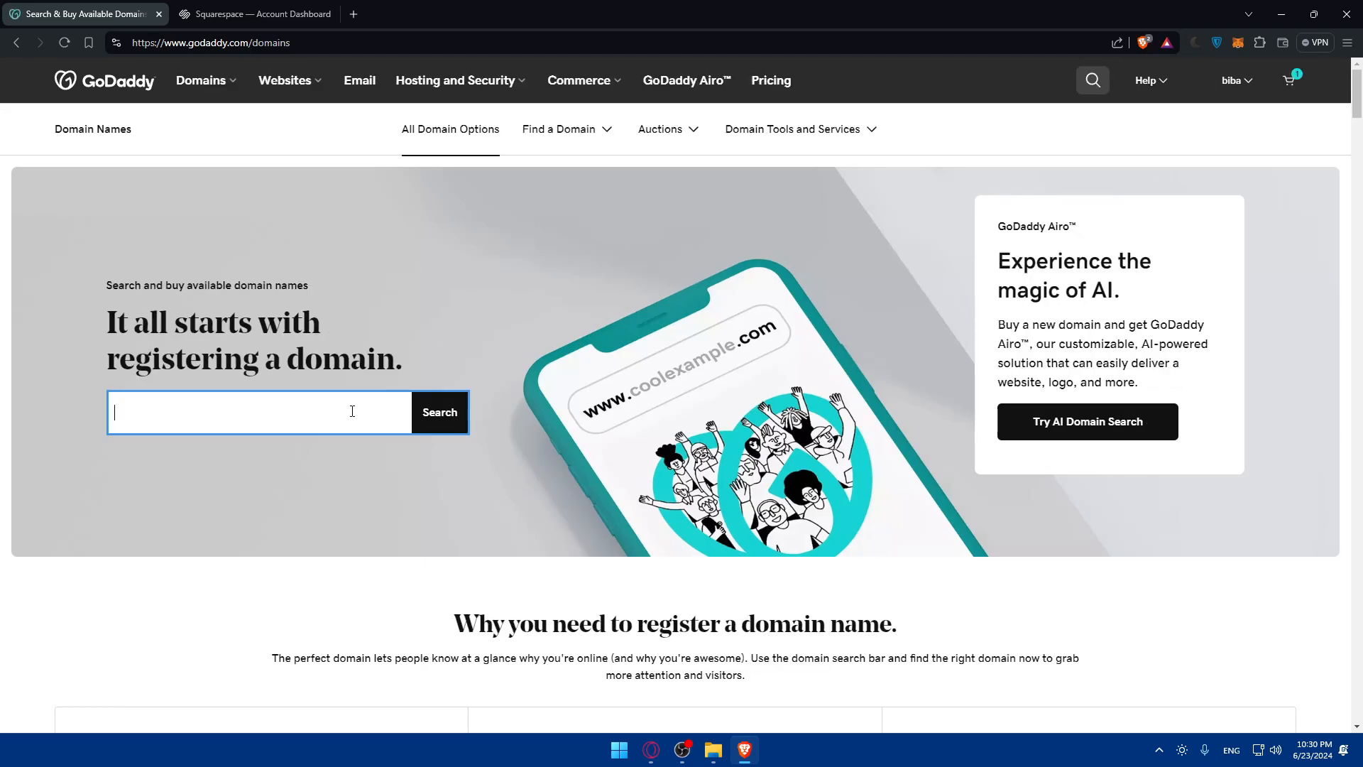
type("mri")
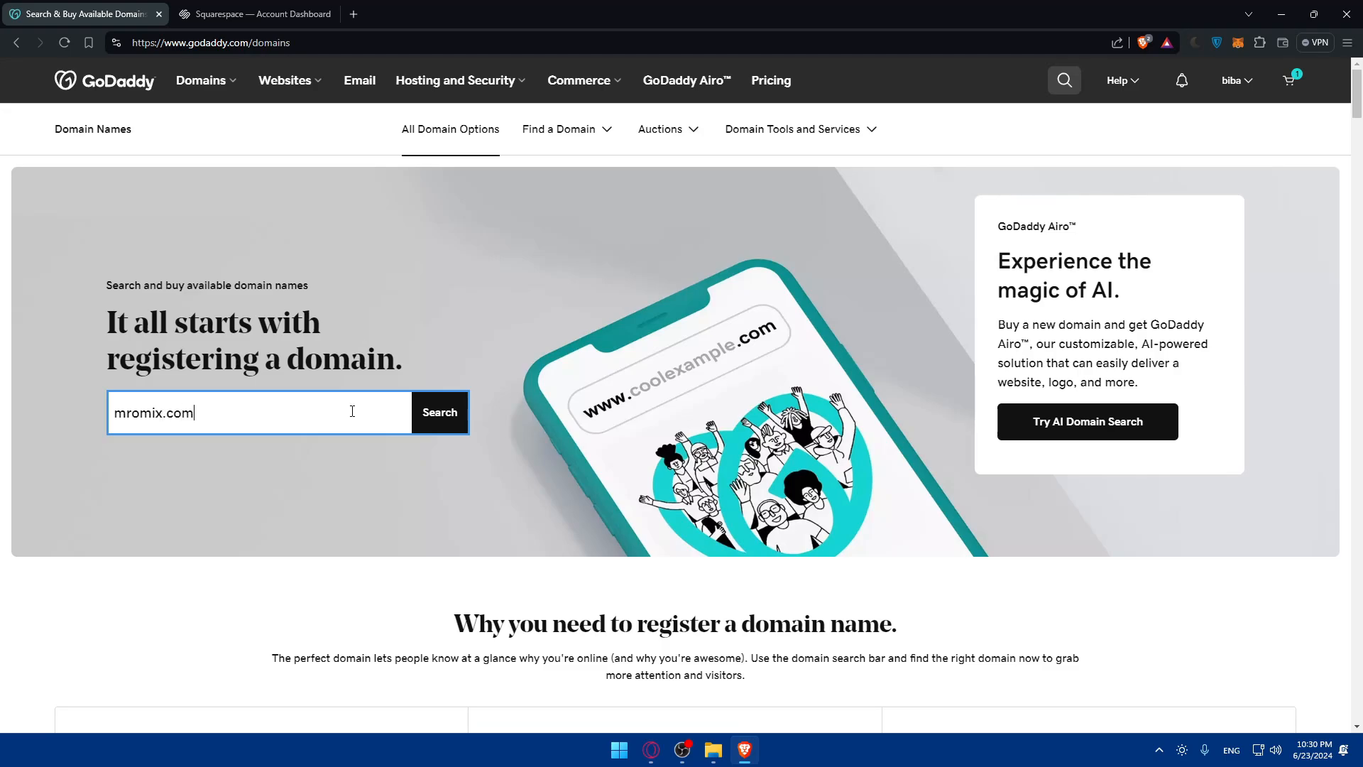
key("Return")
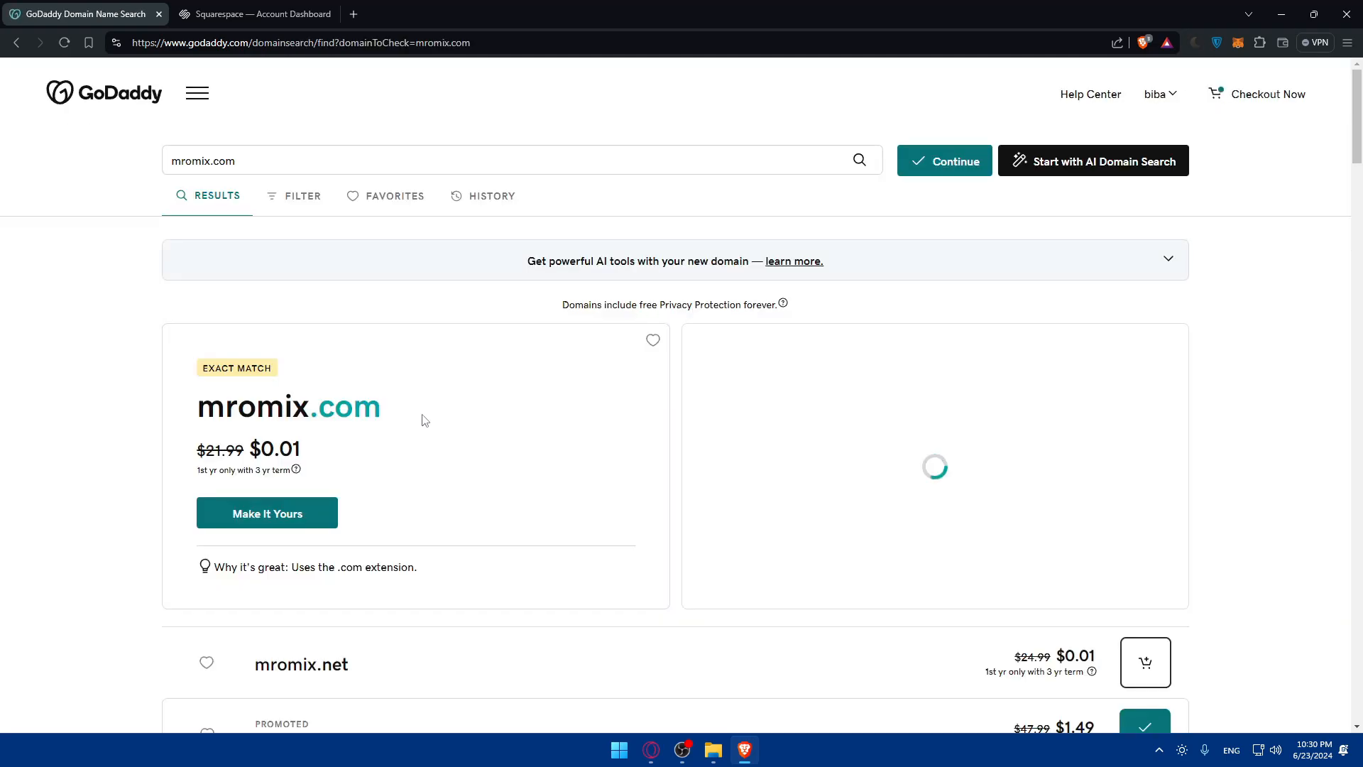
Step: Examine the first-year and regular prices of mromix.com and the alternative domains in the search results
scroll(424, 421, "down", 2)
mouse_move(400, 292)
left_mouse_down()
mouse_move(182, 277)
mouse_move(401, 293)
left_mouse_up()
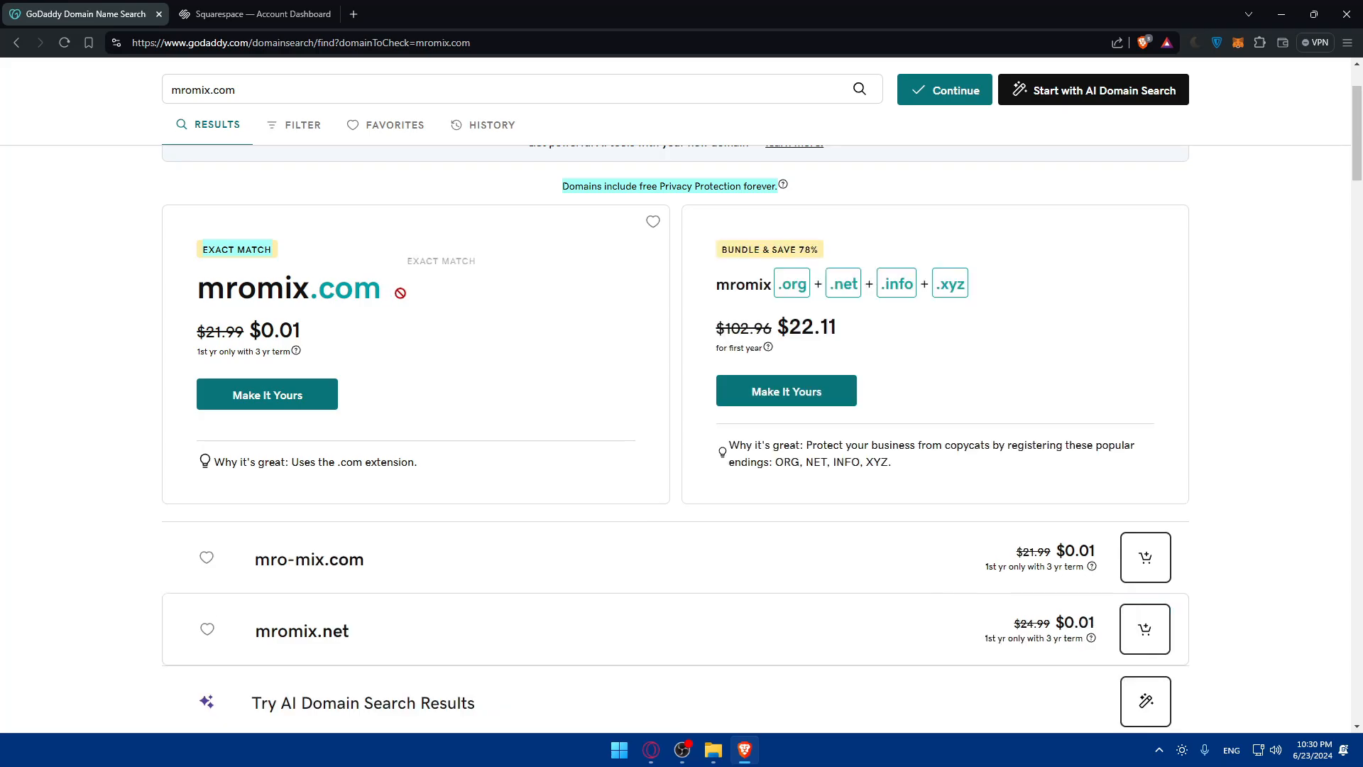
left_click_drag(206, 329, 302, 331)
left_click(303, 331)
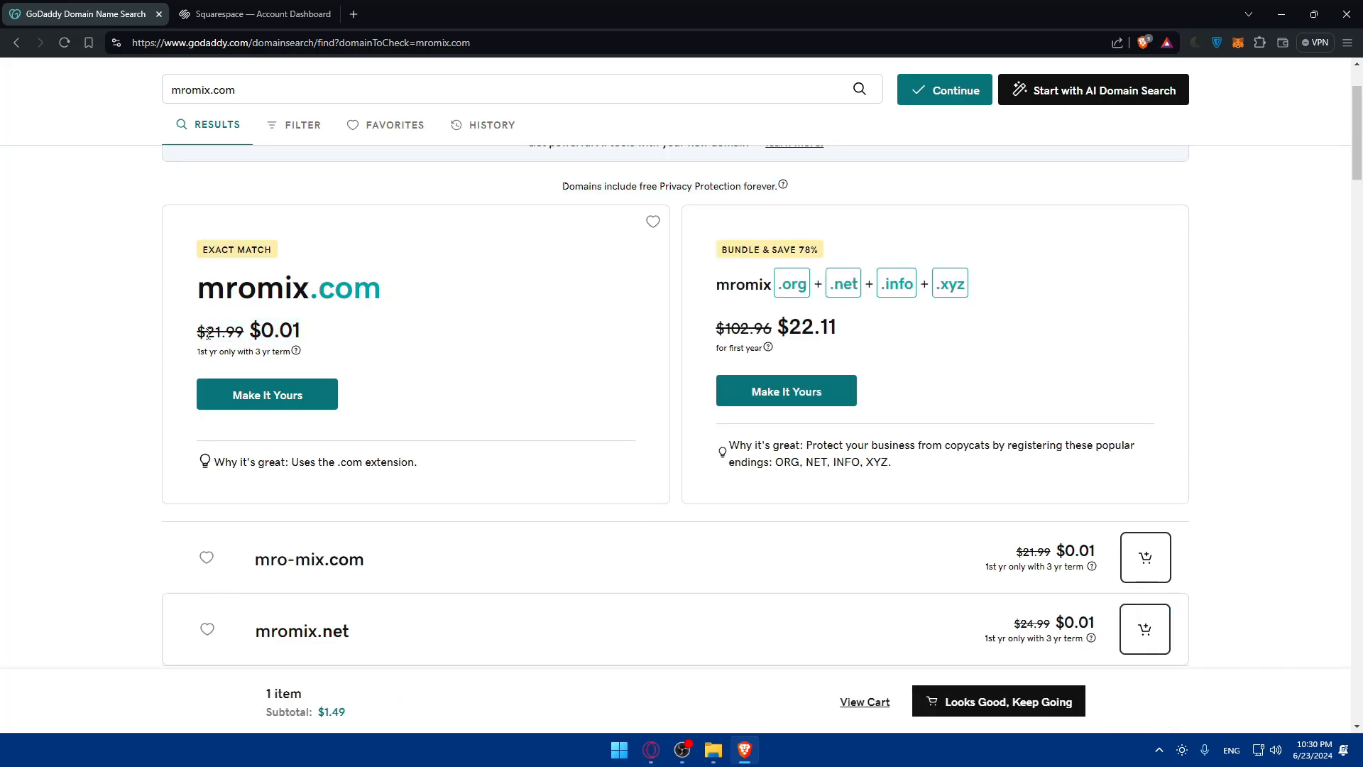
left_click_drag(206, 331, 245, 333)
left_click_drag(250, 331, 301, 331)
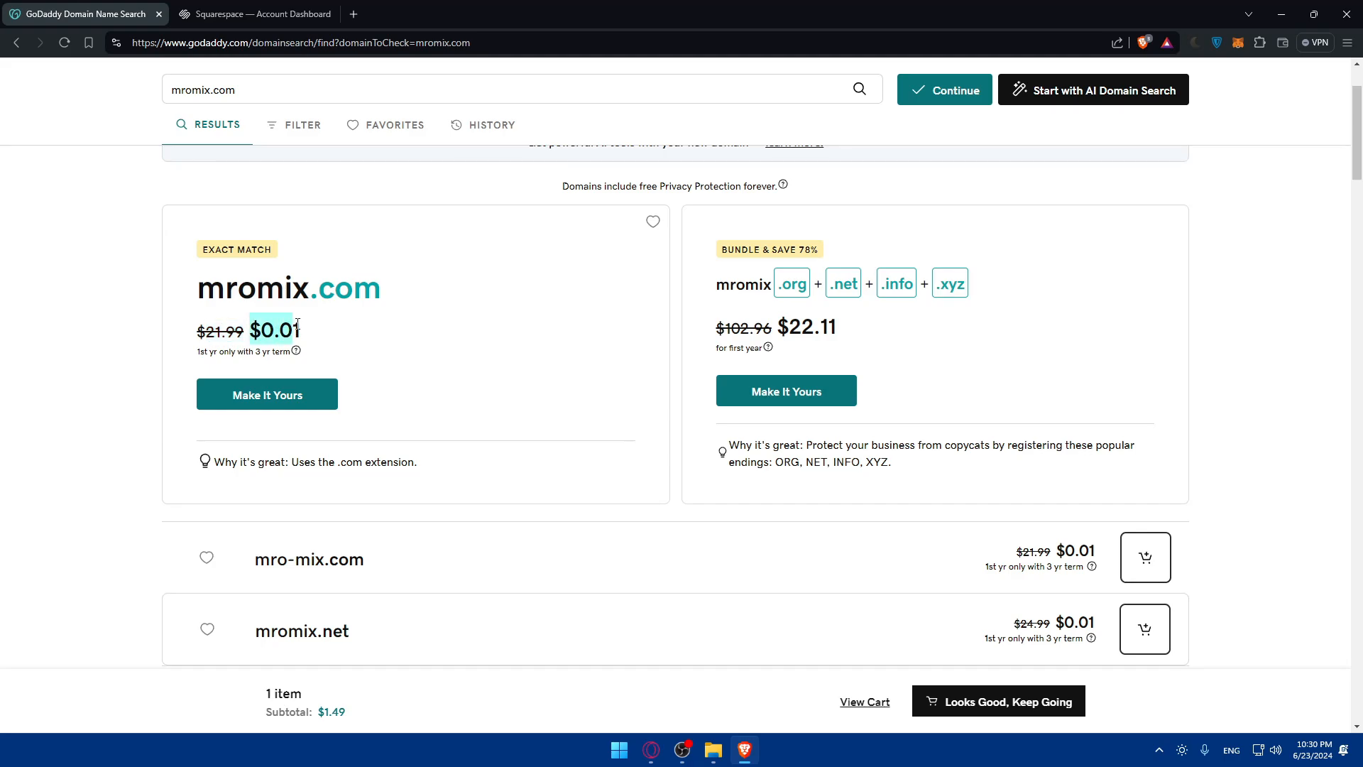
left_click(308, 330)
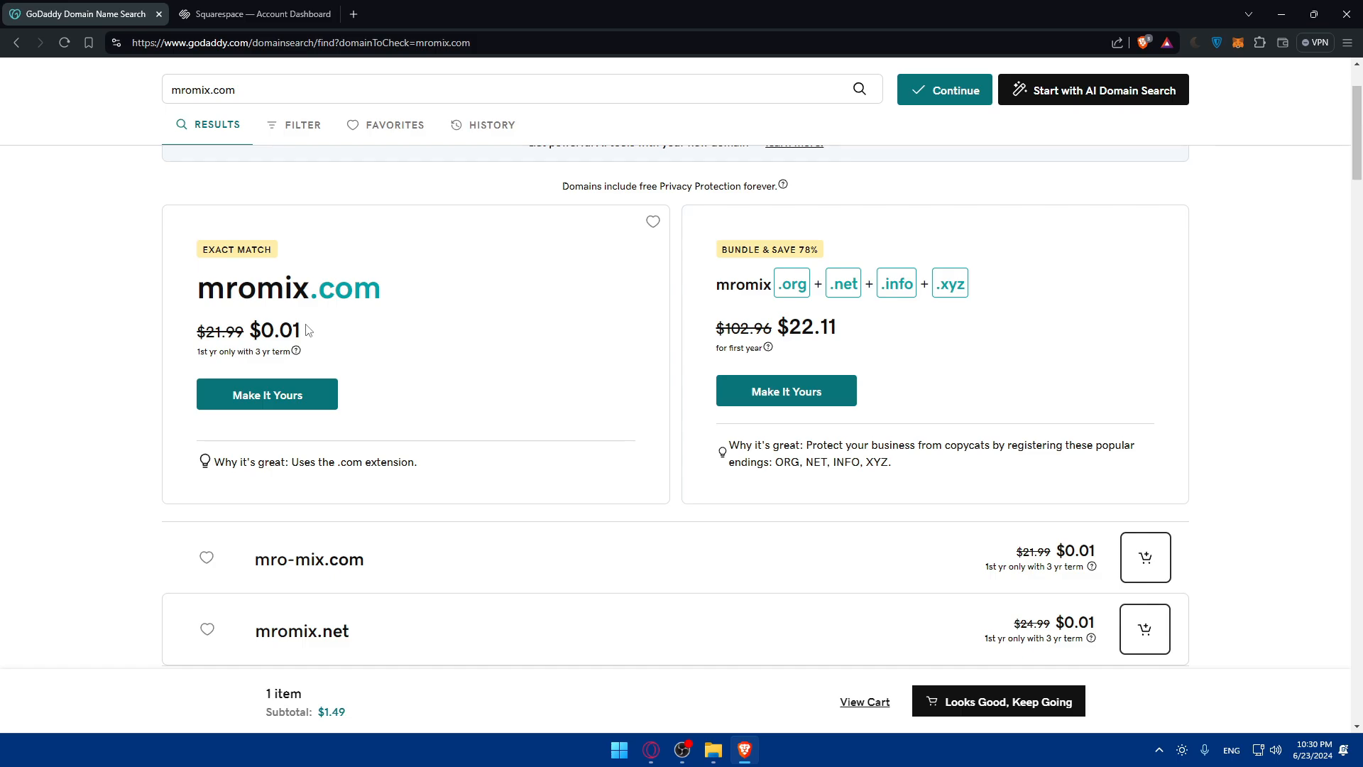
scroll(436, 387, "down", 5)
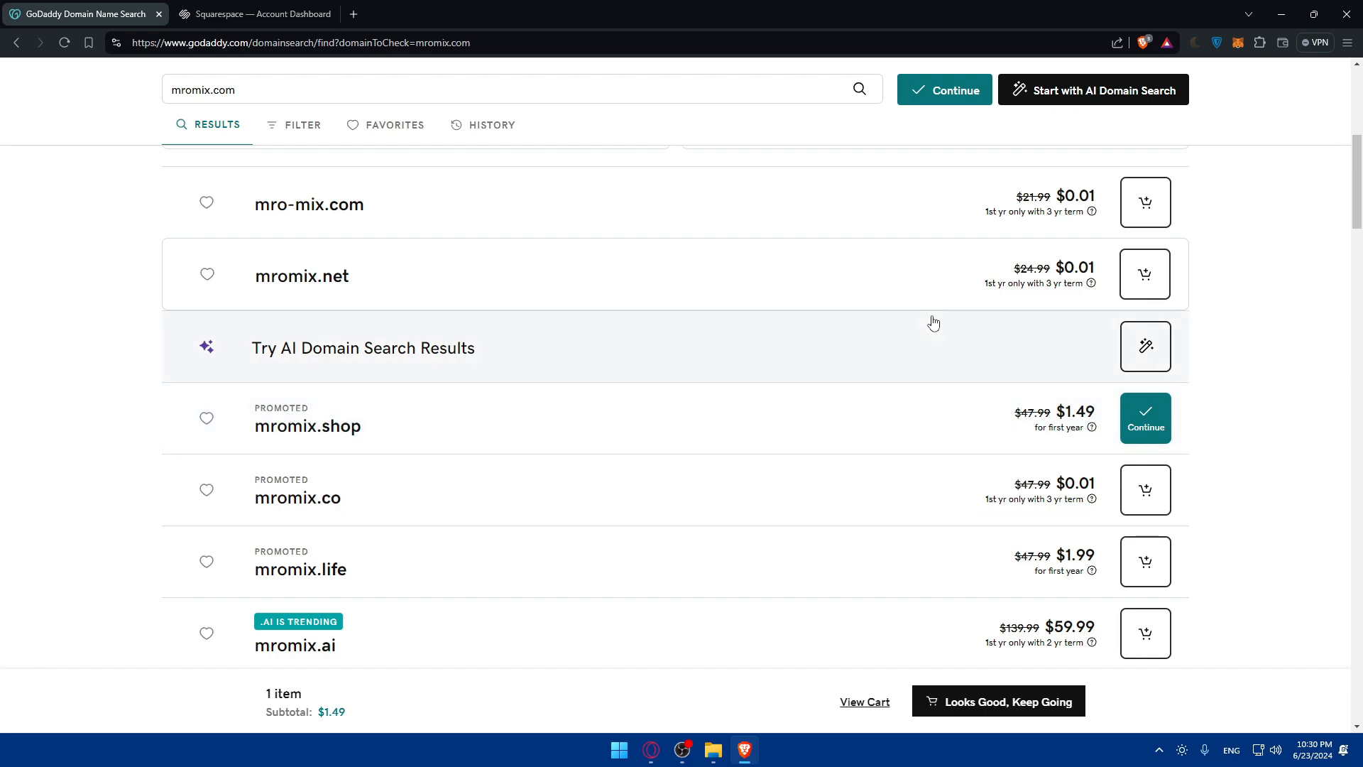
scroll(1006, 467, "up", 5)
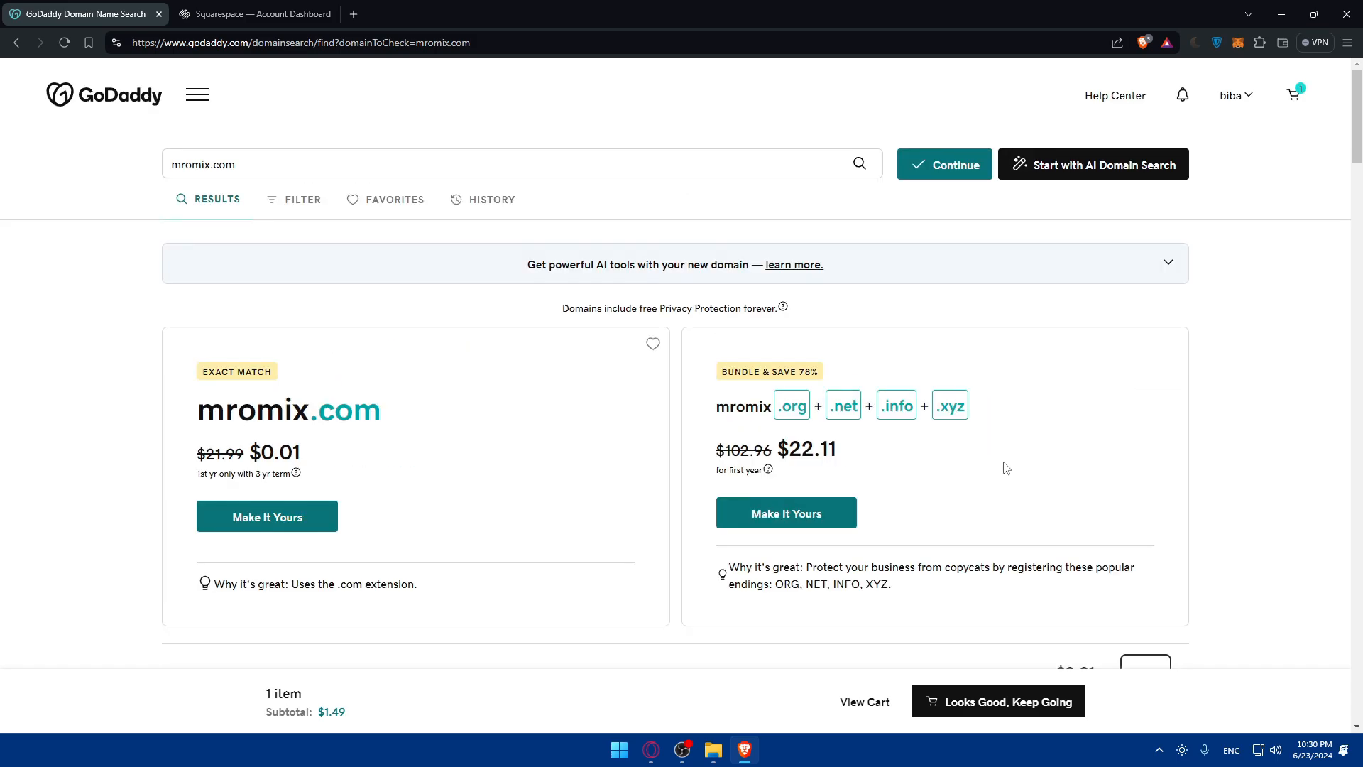
Step: Proceed with the domain in the cart to the registration add-ons and choose No Domain Protection
left_click(996, 703)
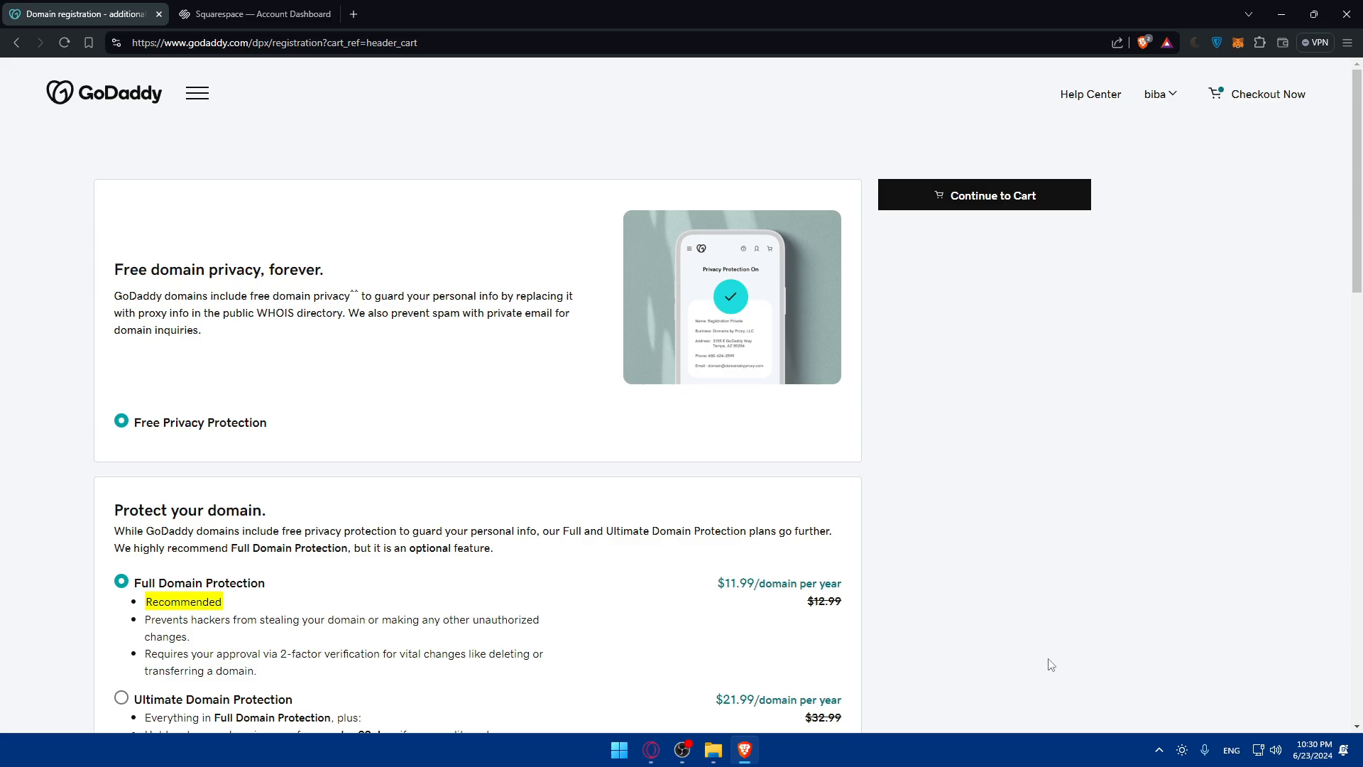
left_click_drag(93, 280, 389, 268)
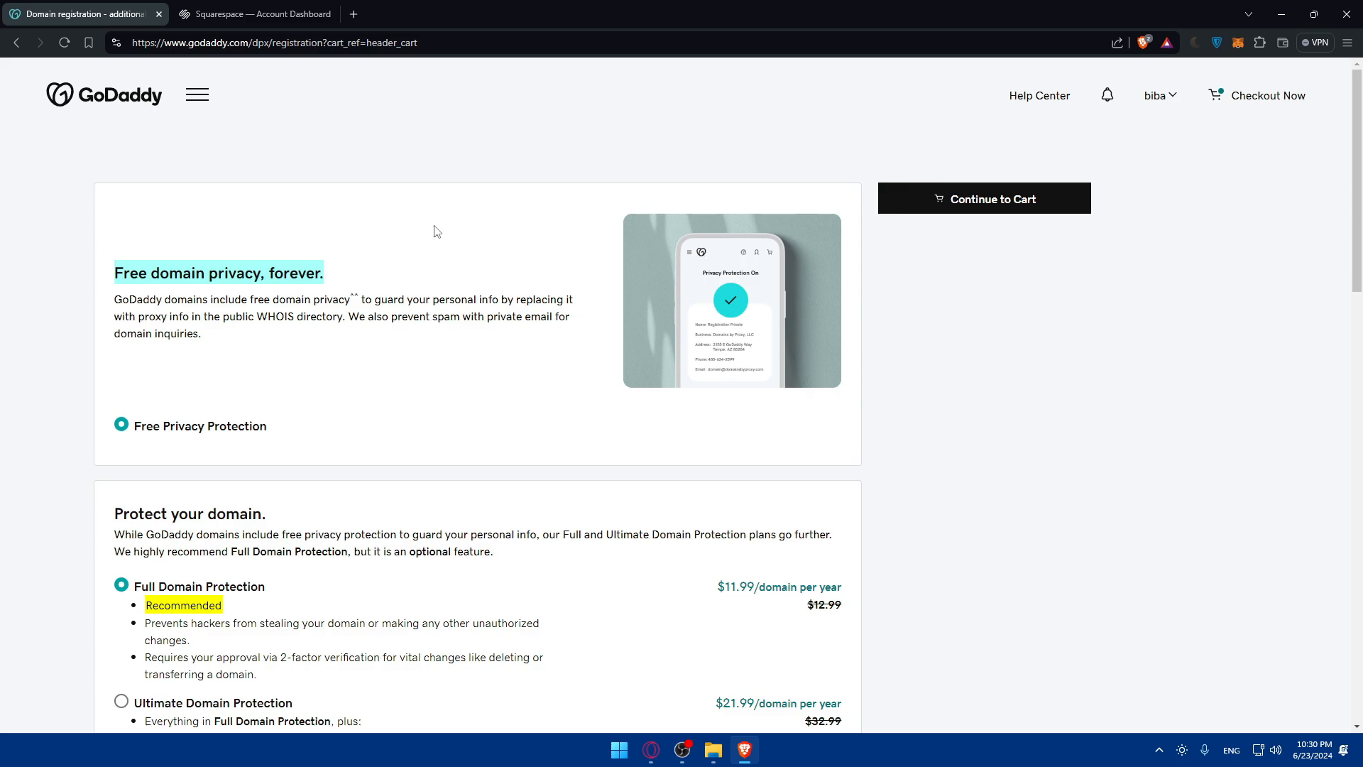
scroll(287, 291, "down", 3)
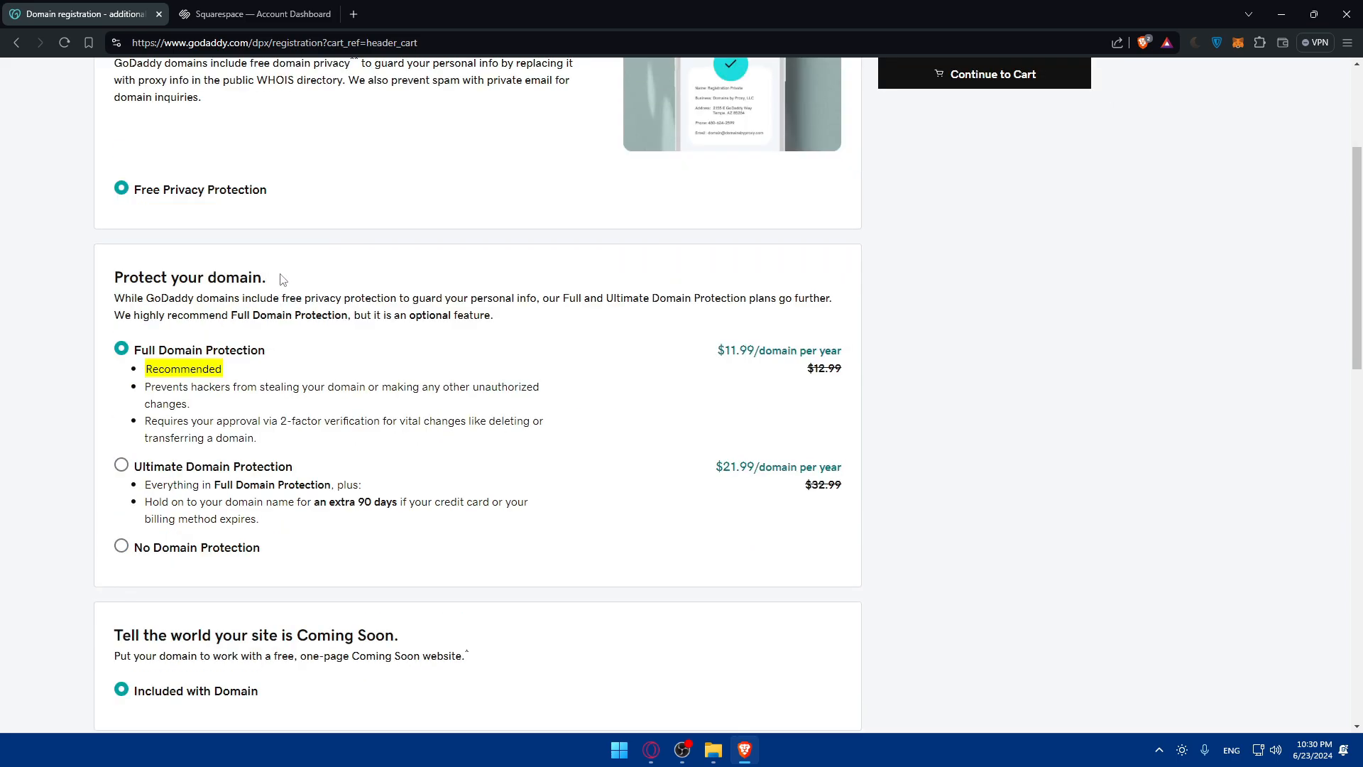
left_click_drag(281, 279, 48, 283)
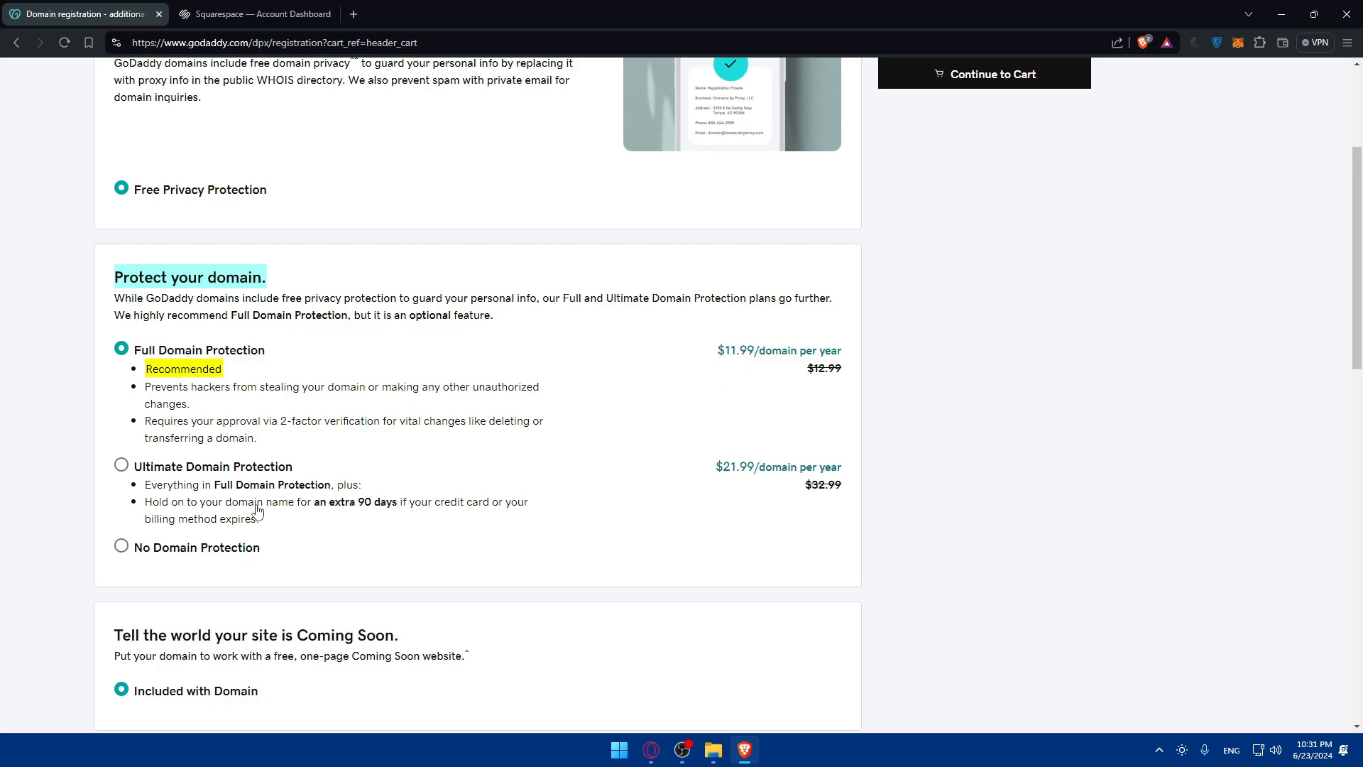
left_click(201, 551)
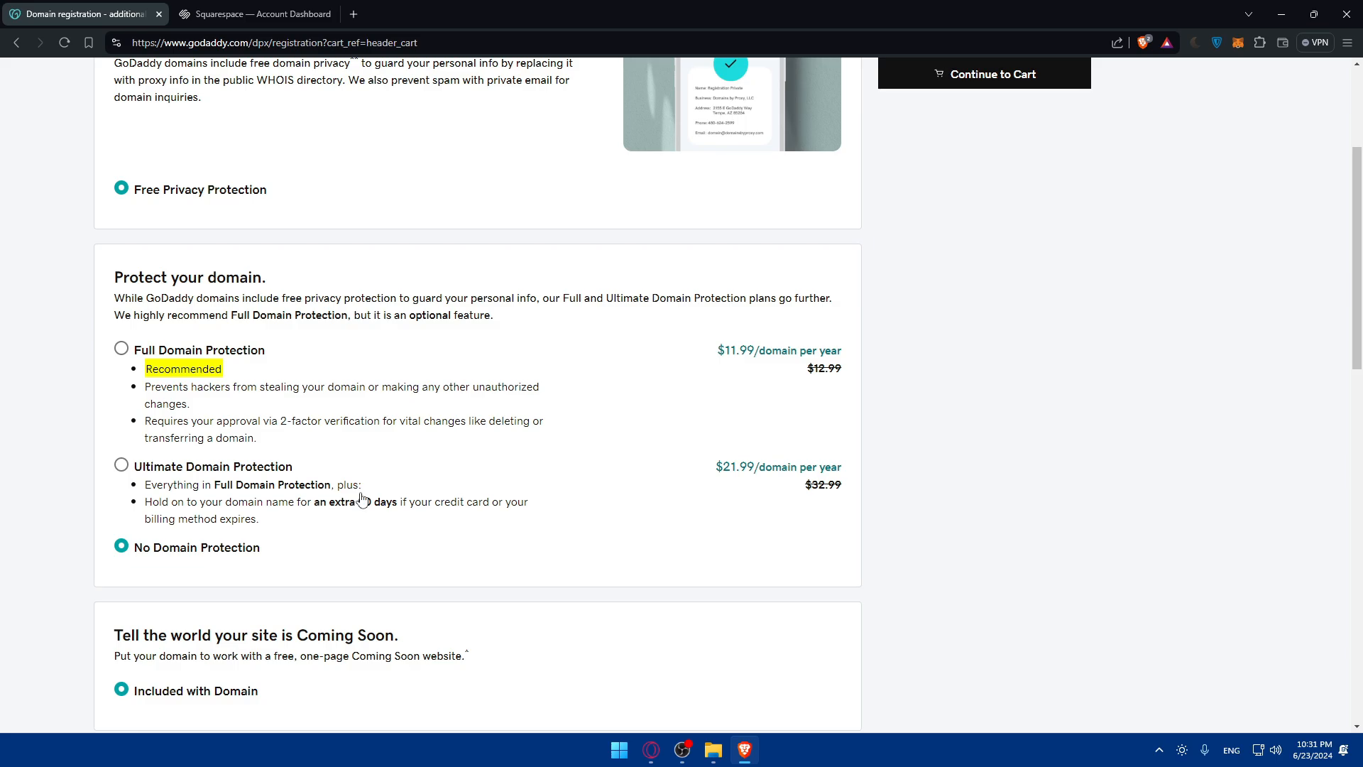
Step: Review the Coming Soon website and custom email address options among the registration add-ons
scroll(362, 500, "down", 3)
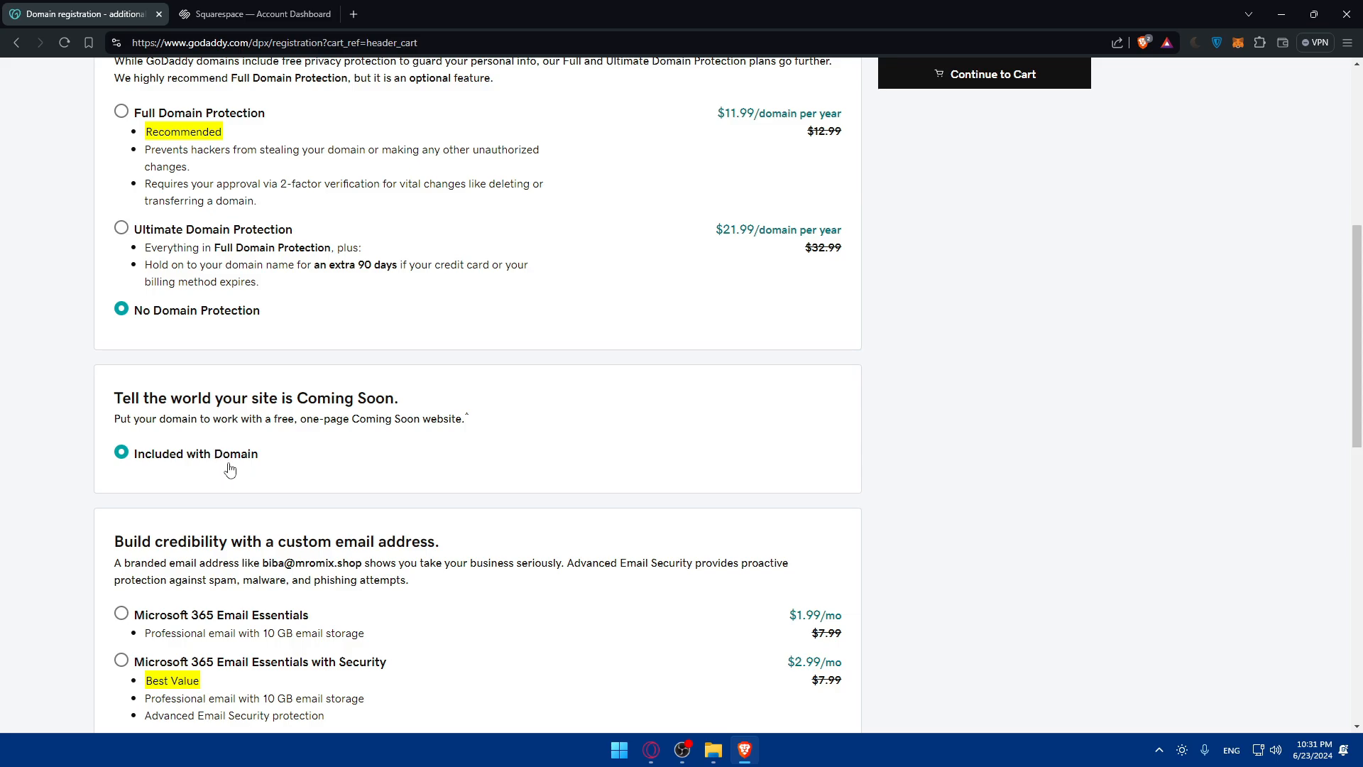
scroll(289, 417, "down", 3)
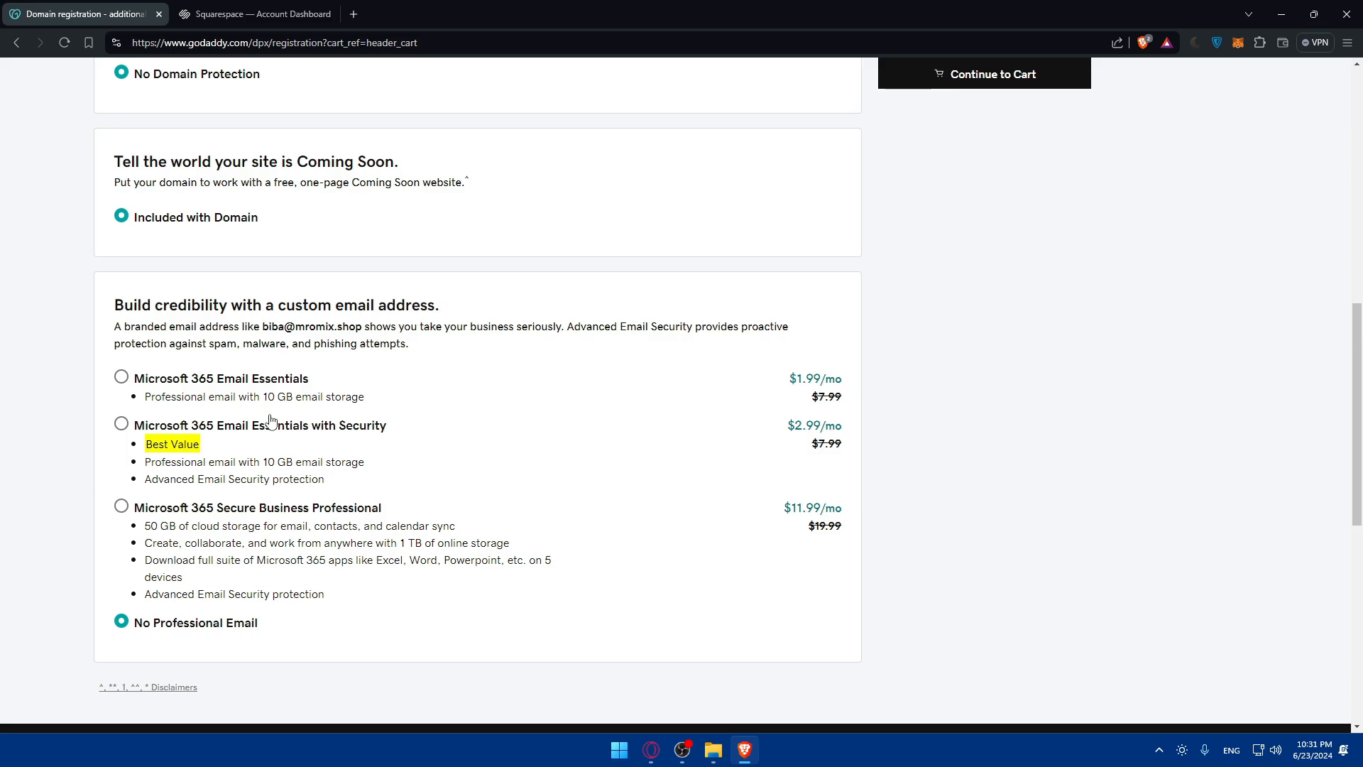
scroll(628, 506, "down", 3)
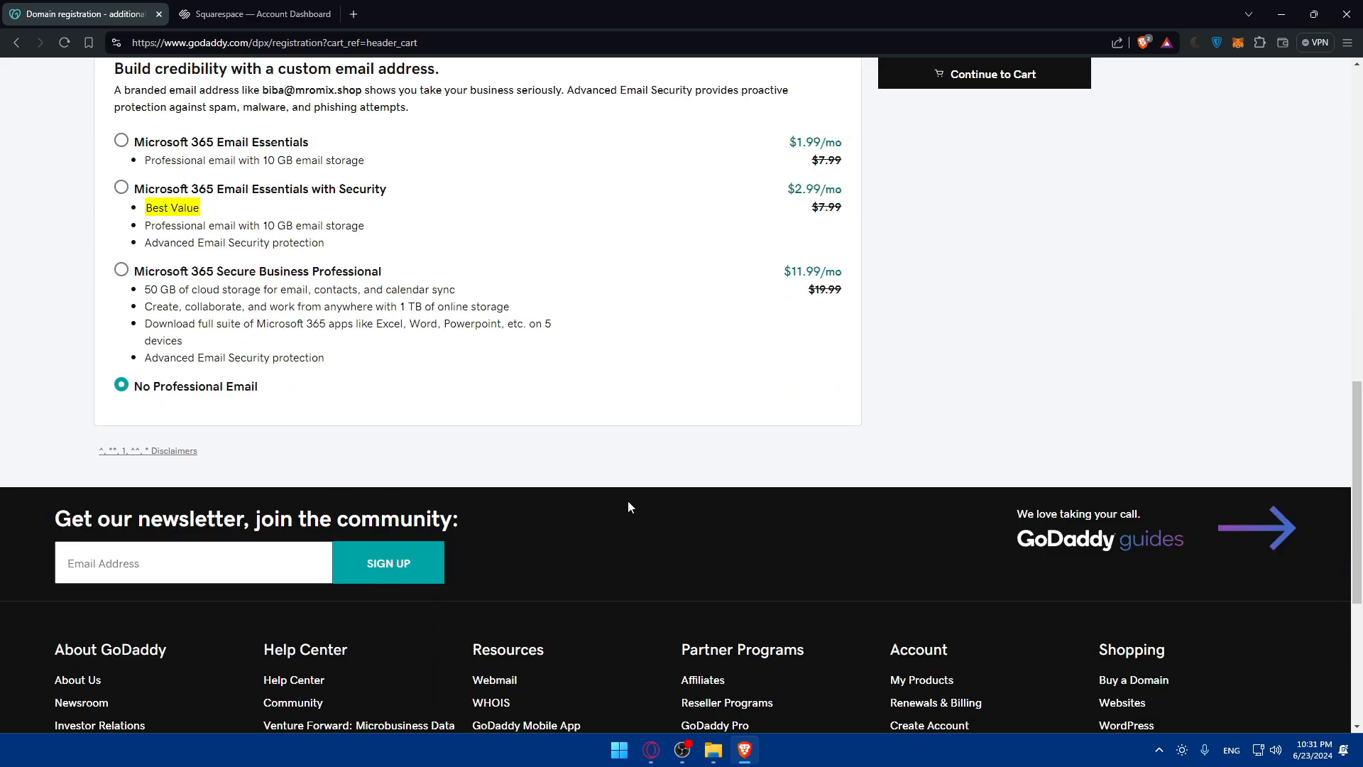
Step: Continue to the cart, try a 2-year registration term for mromix.shop and set it back to 1 Year
left_click(1002, 71)
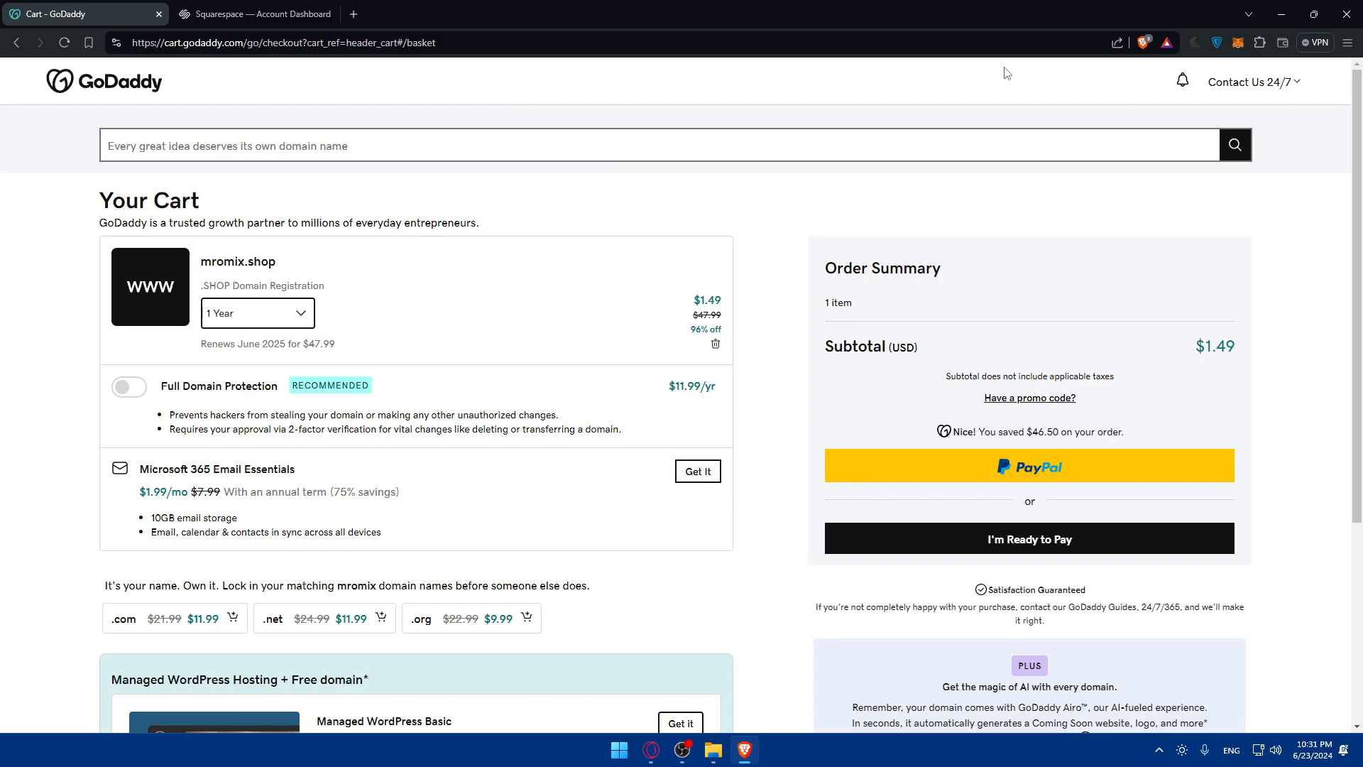
left_click(280, 313)
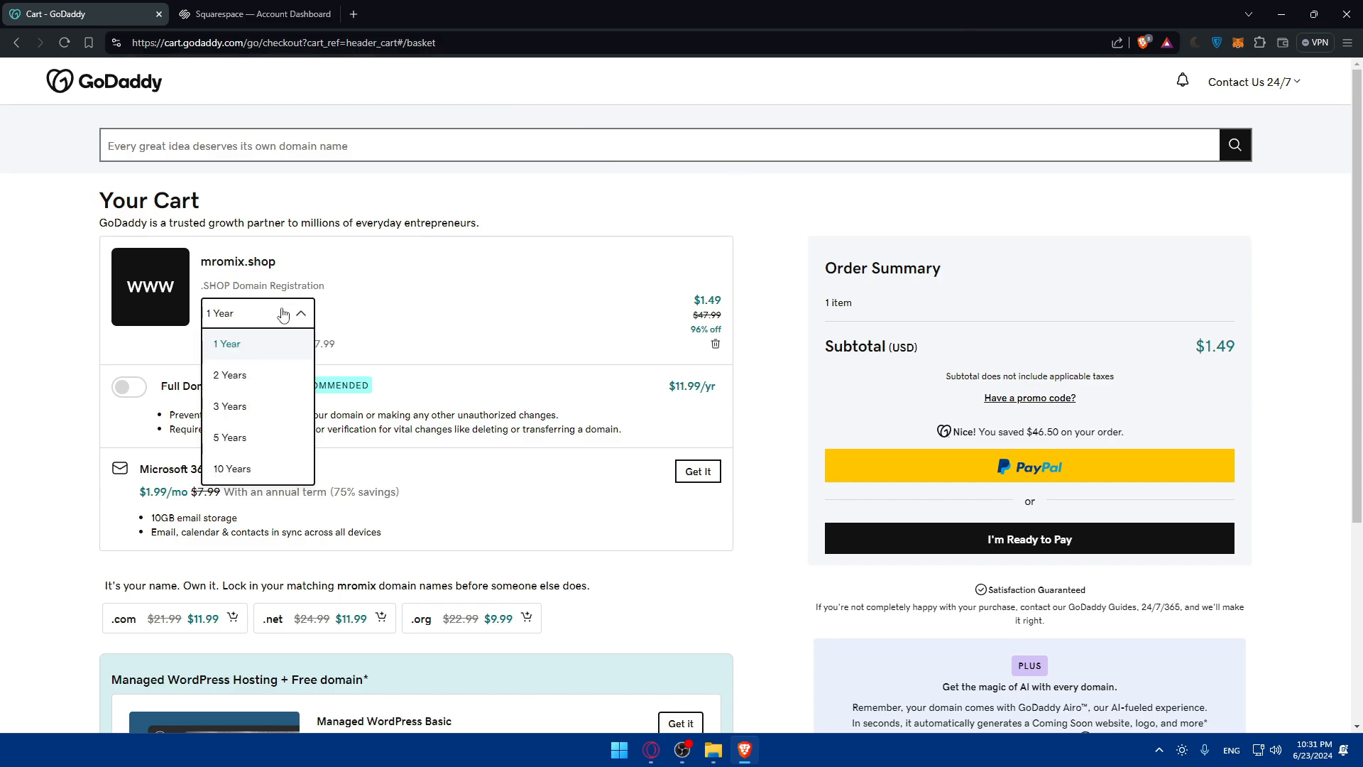
left_click(264, 376)
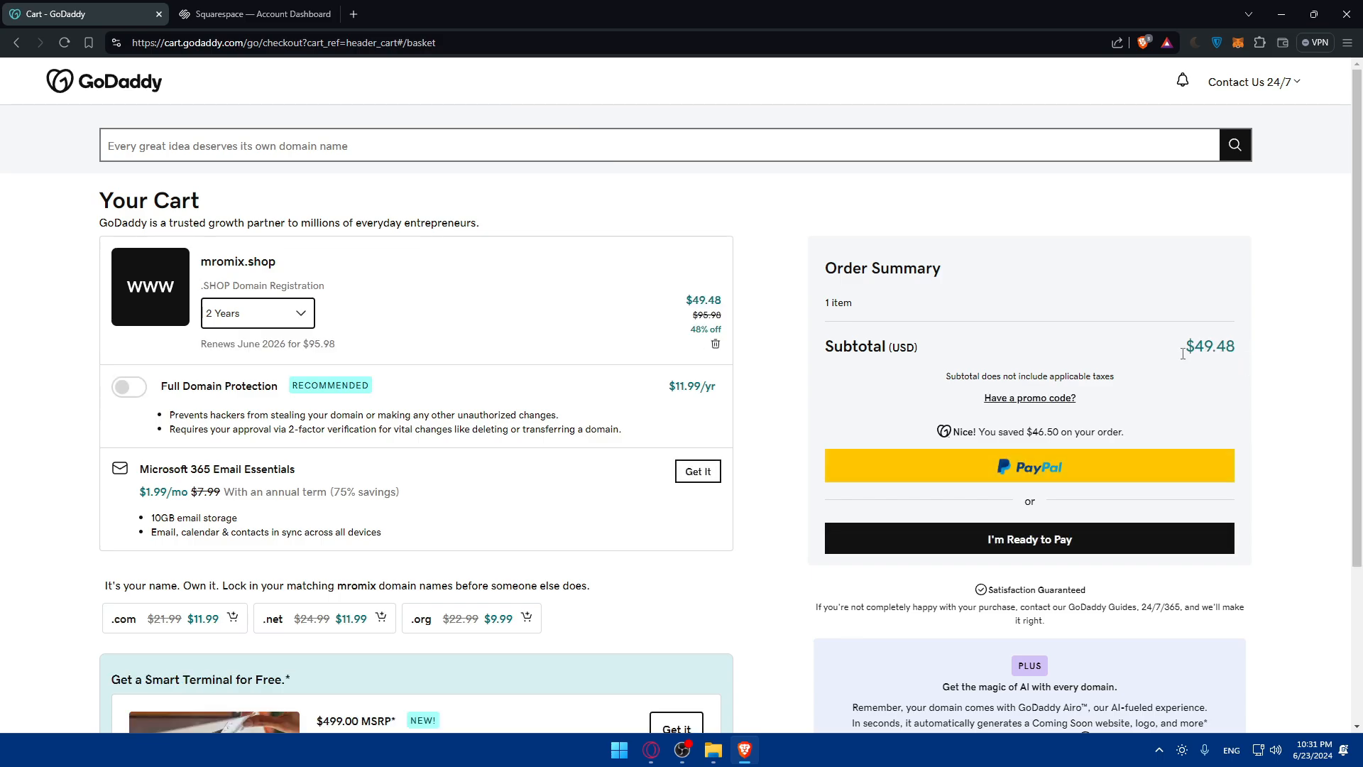
left_click(288, 321)
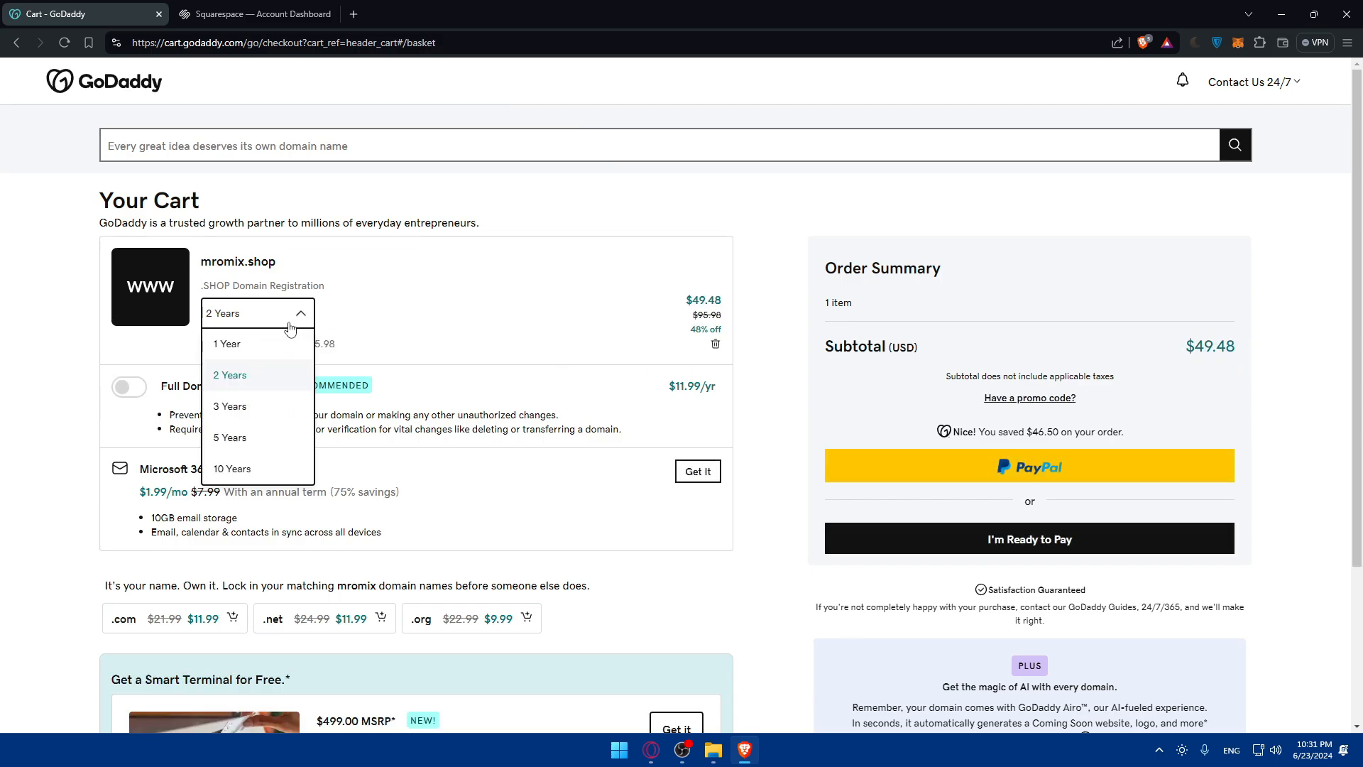
left_click(255, 350)
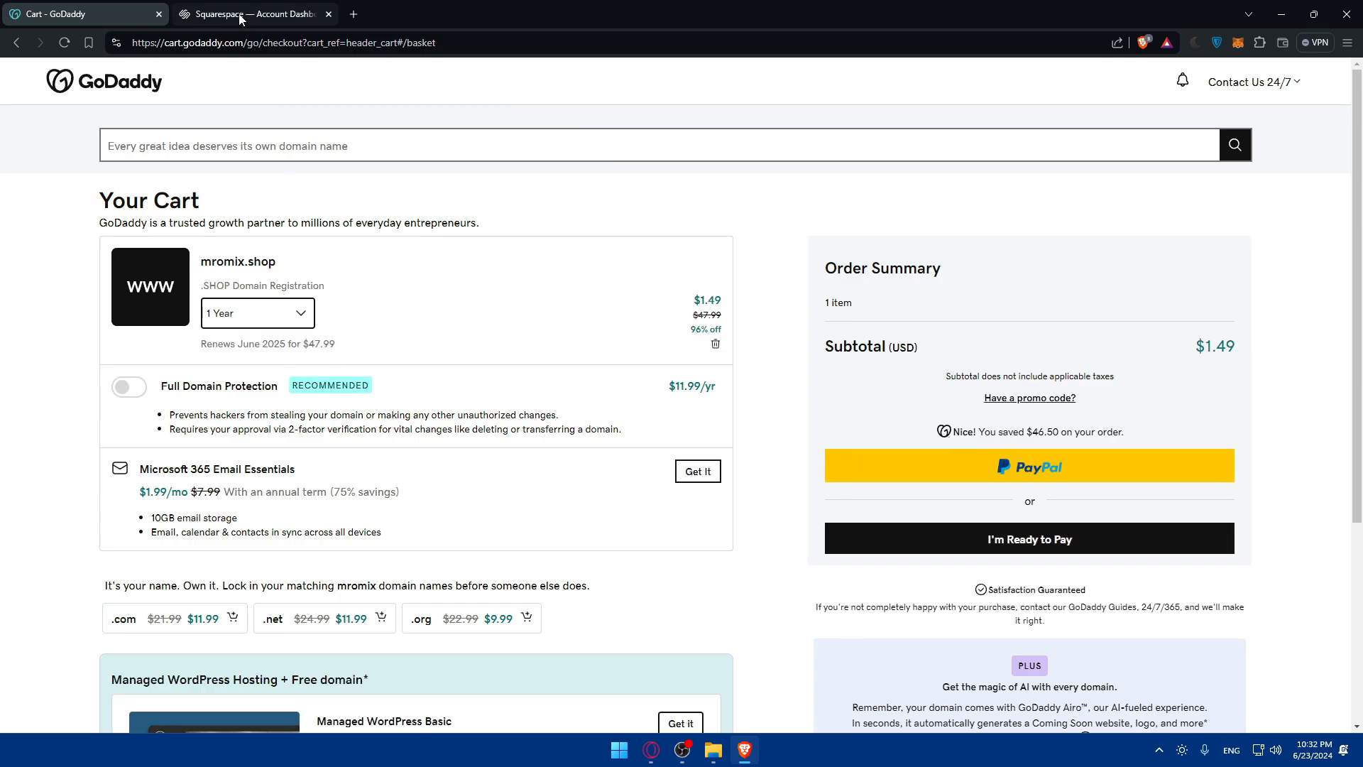
Step: Open the GoDaddy account's product list, manage all domains and go to the DNS Management page
left_click(117, 87)
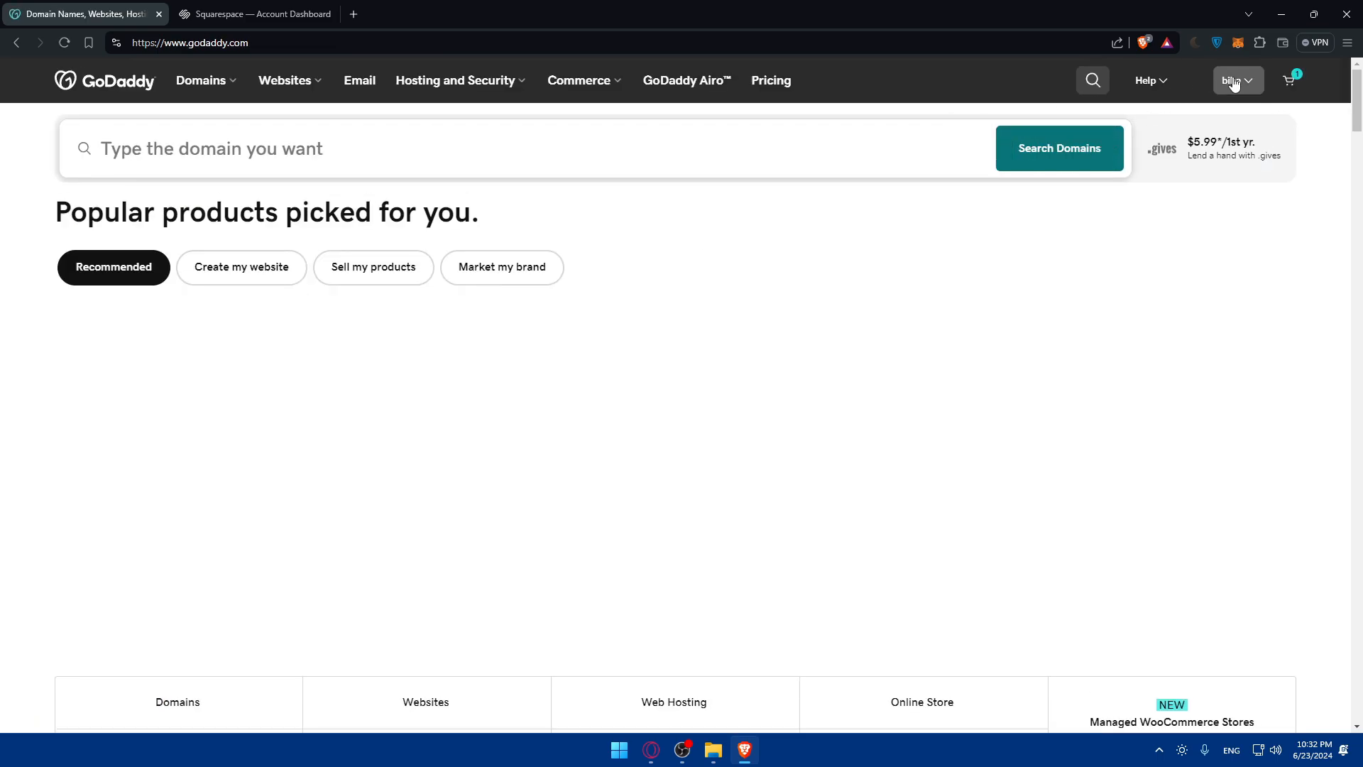
left_click(1234, 81)
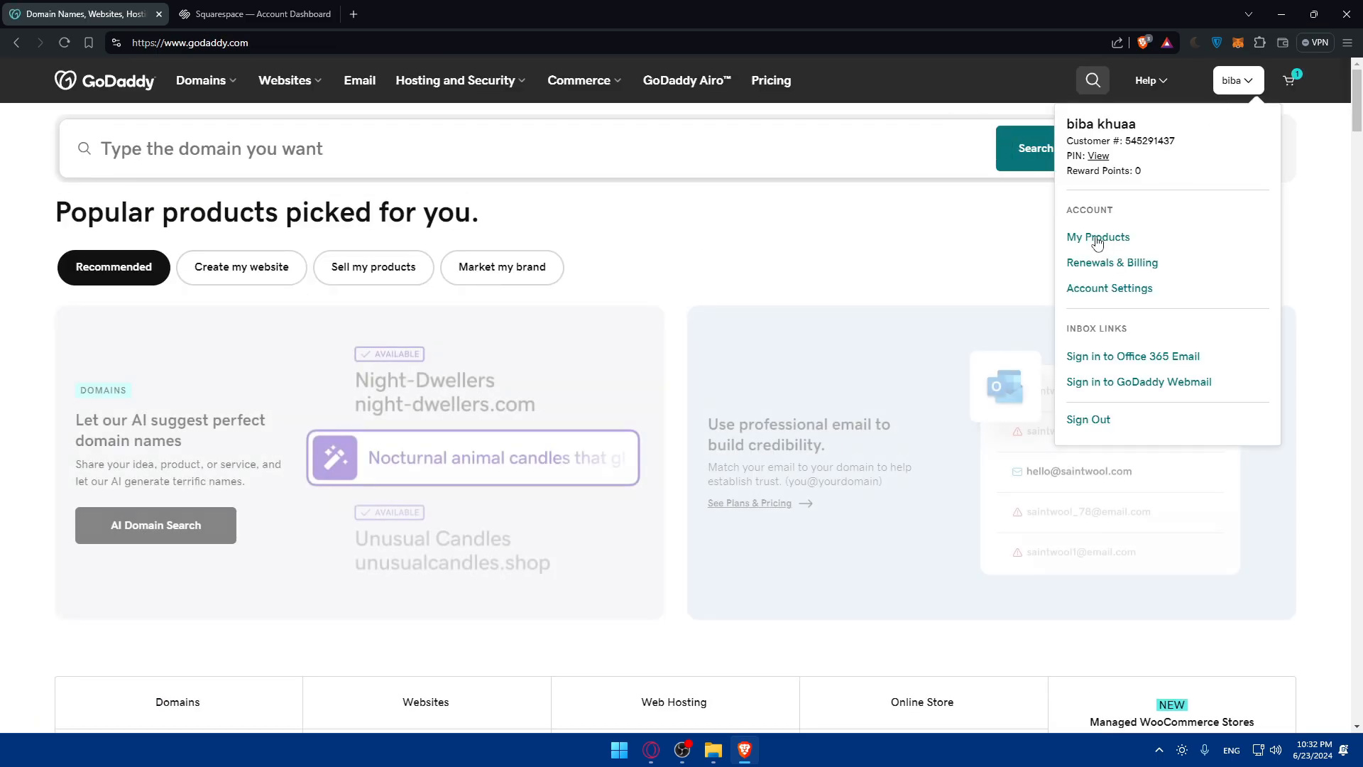
left_click(1100, 238)
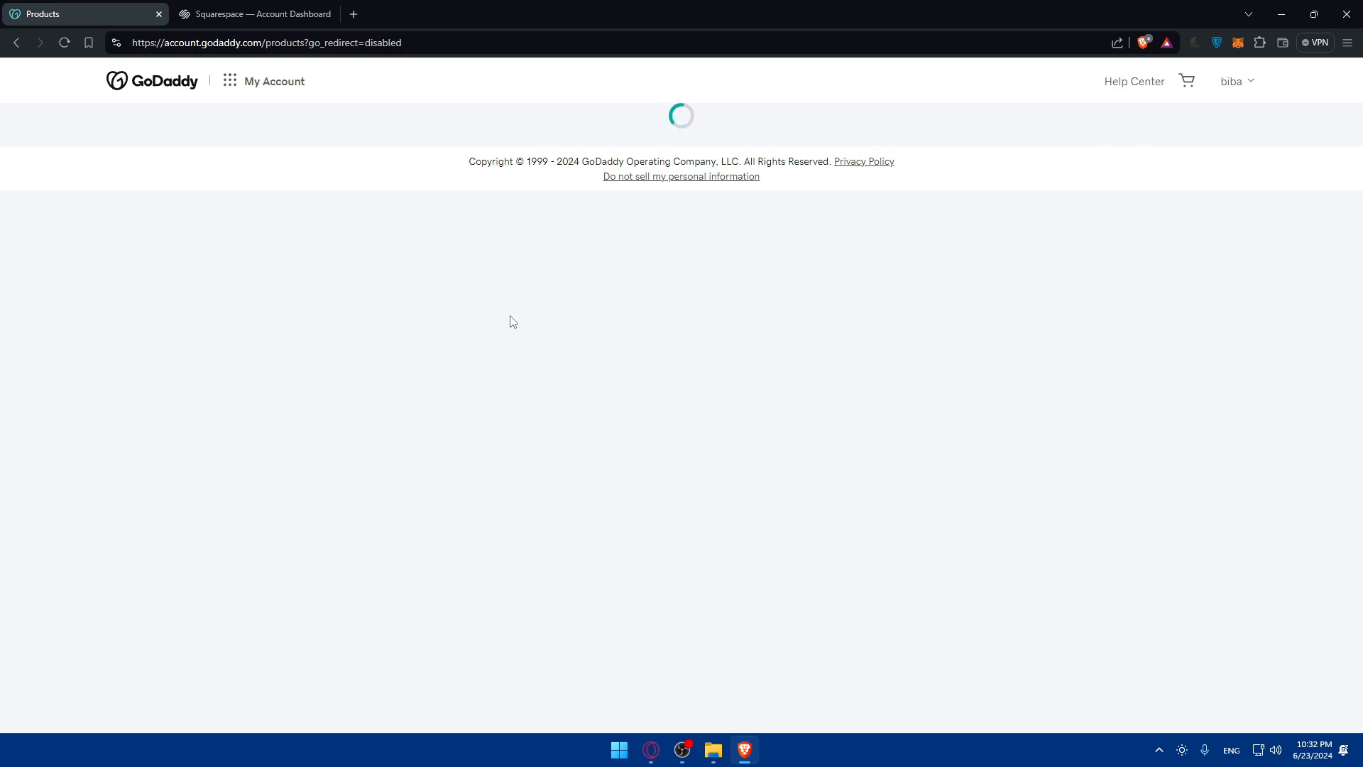
scroll(360, 339, "down", 3)
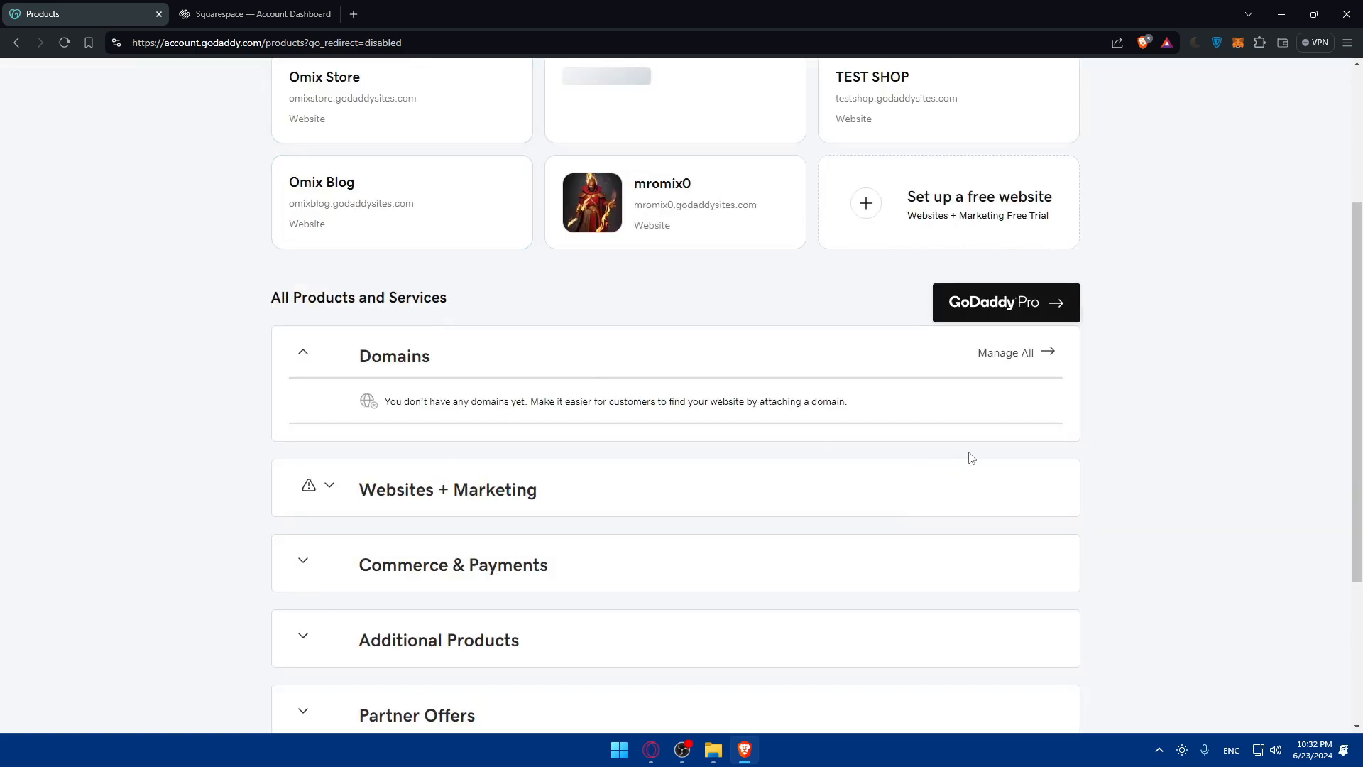
left_click(994, 358)
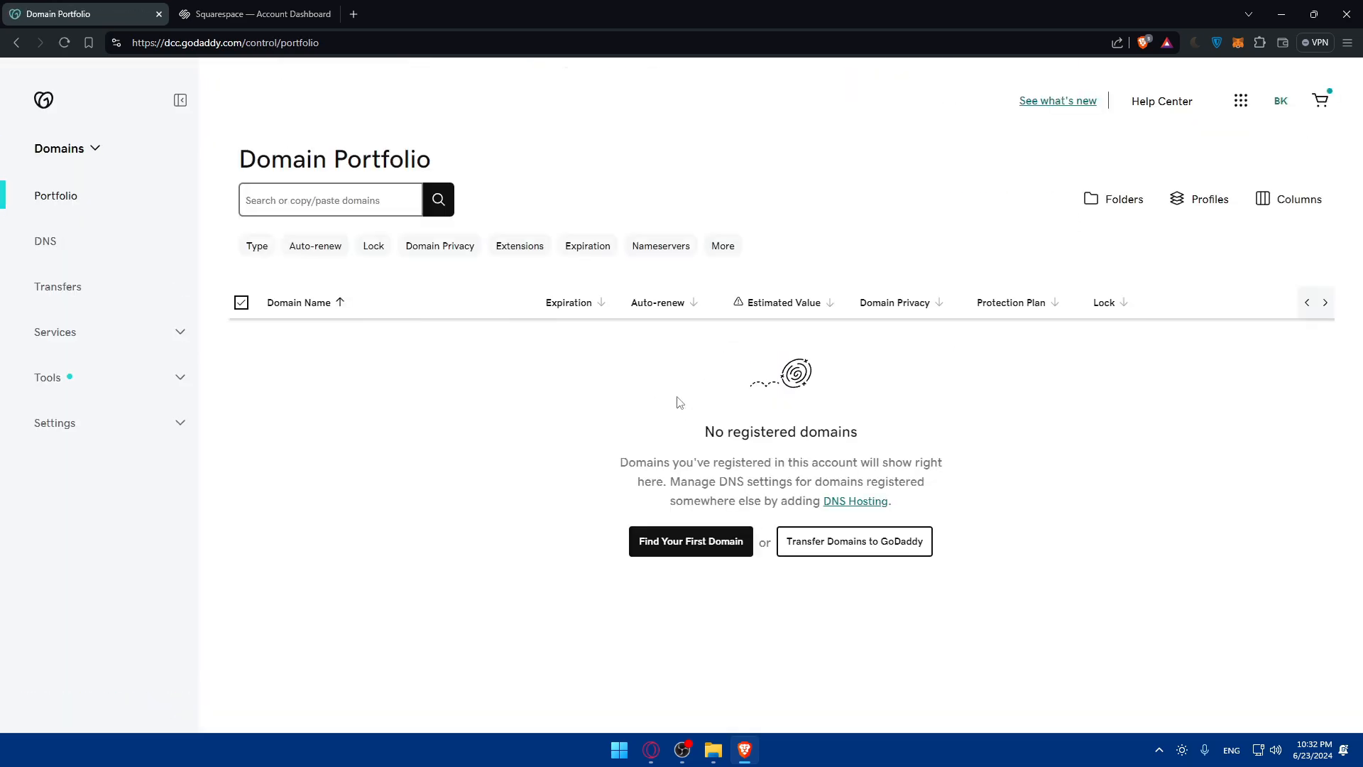
left_click(59, 251)
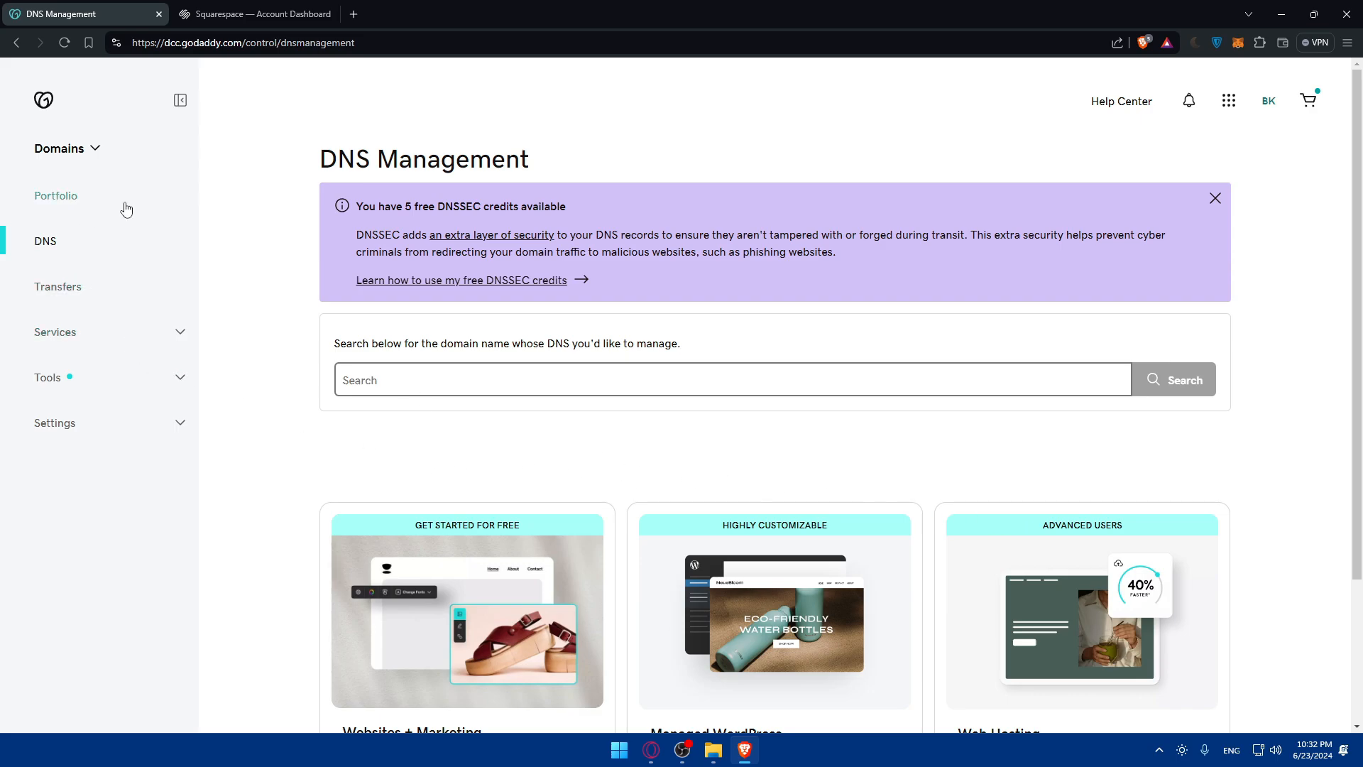
Step: Switch to Squarespace and look at the account's Domains page and the domain transfer page before returning to the dashboard
left_click(239, 14)
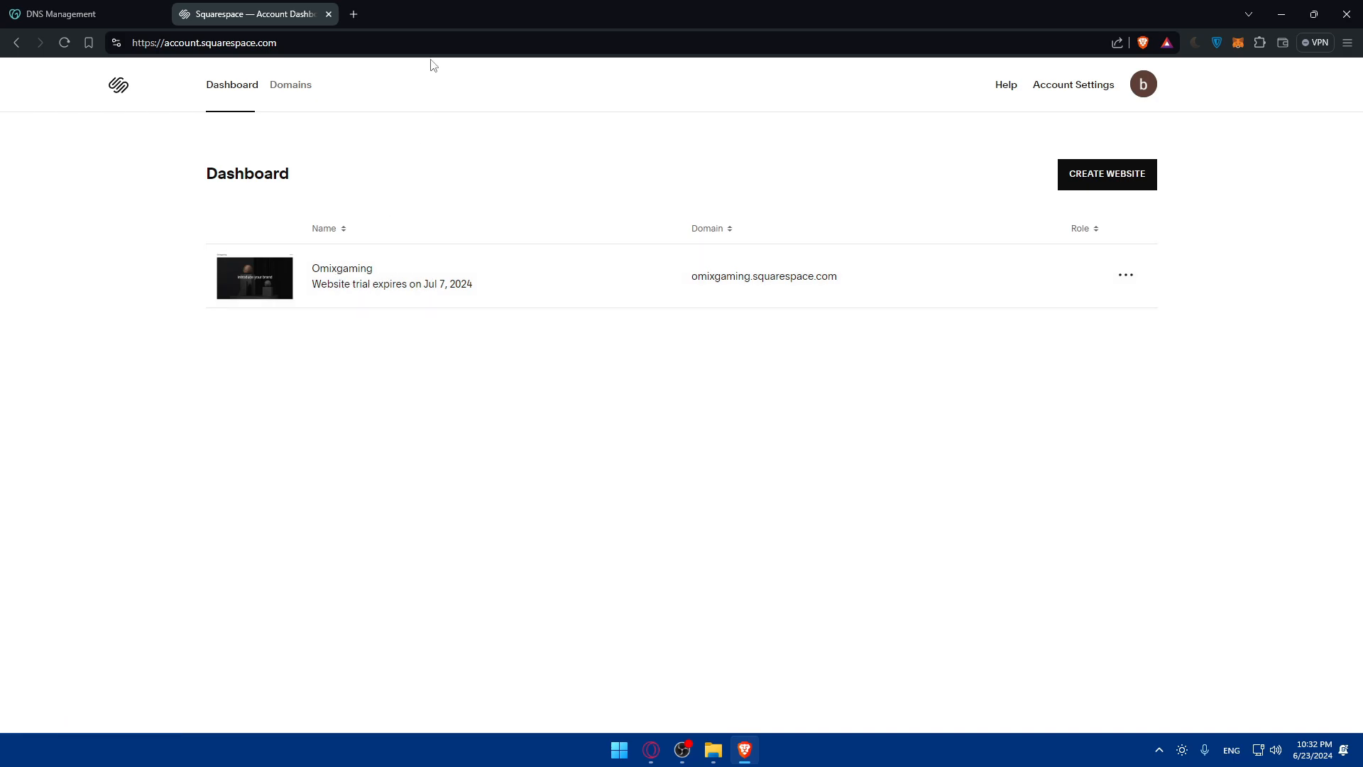
left_click(281, 84)
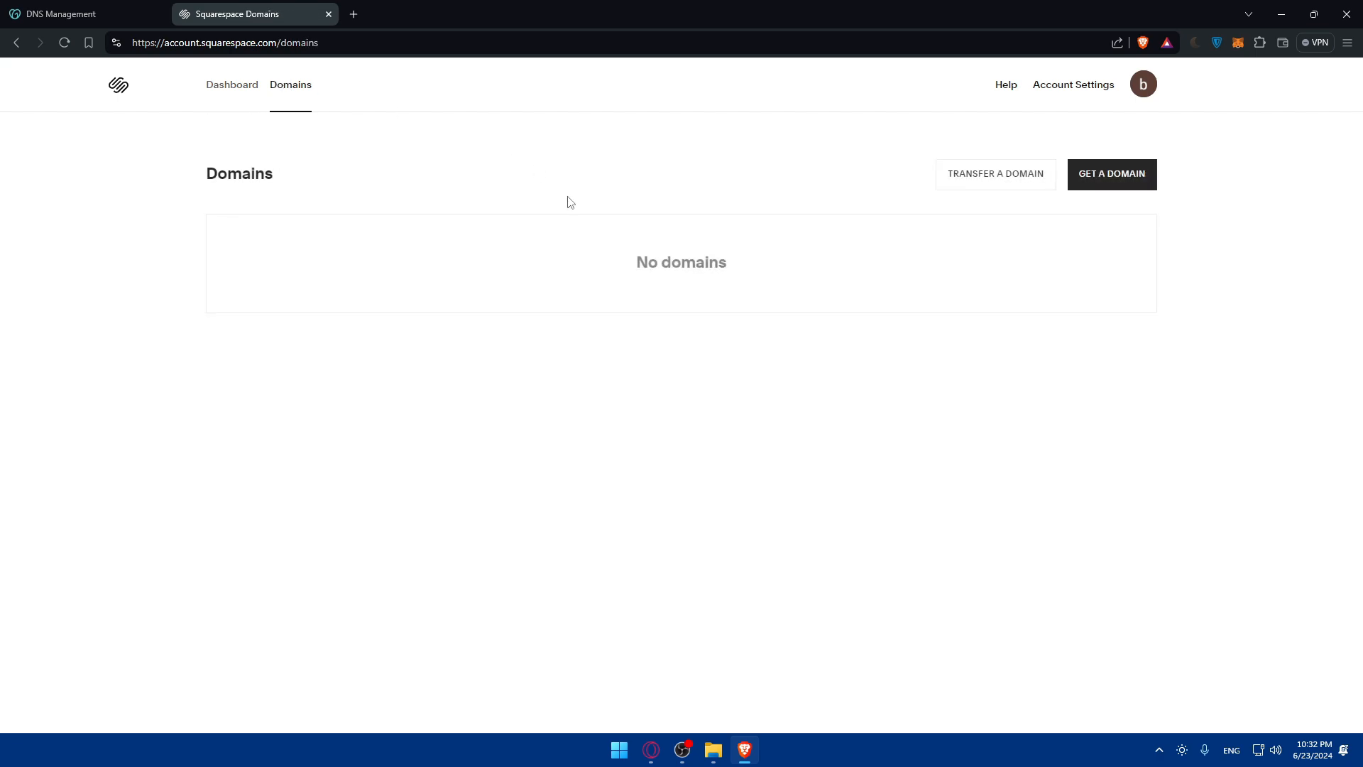
left_click(987, 177)
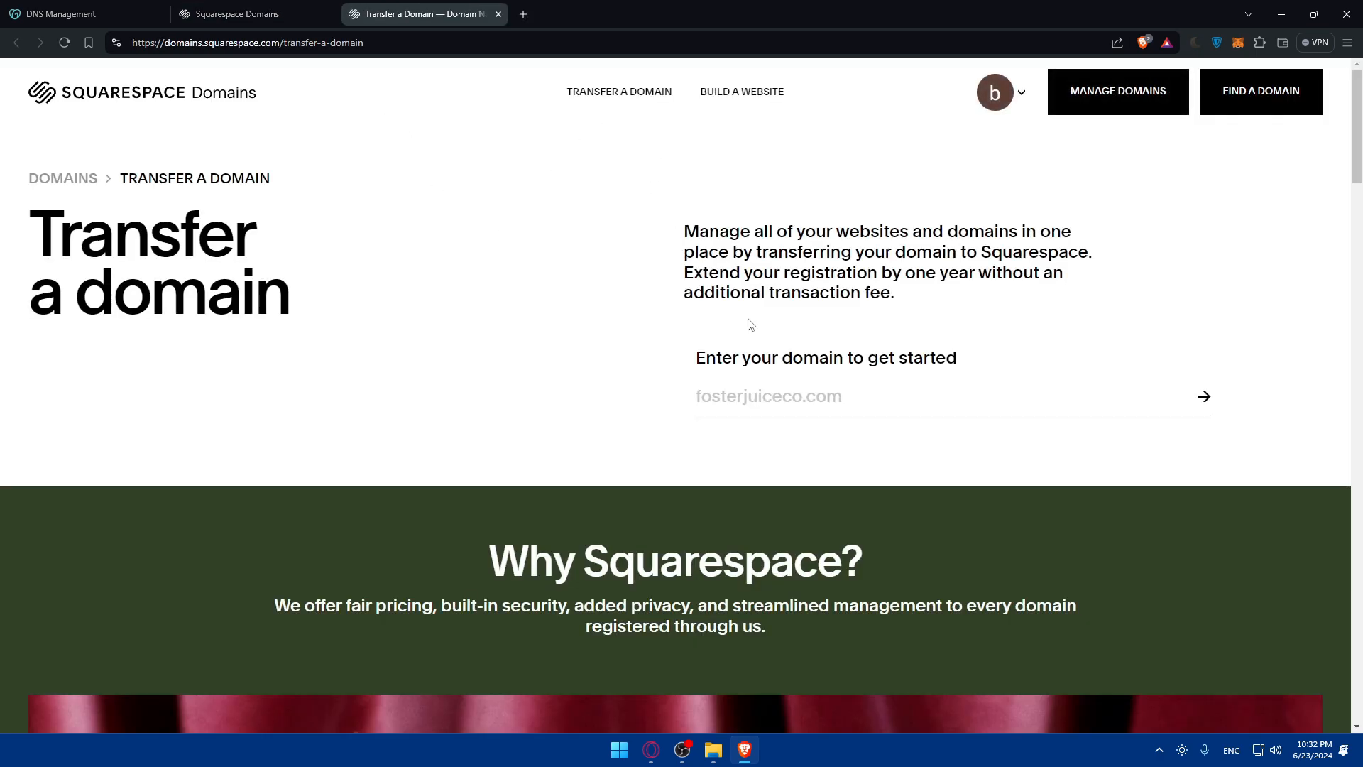
left_click(498, 14)
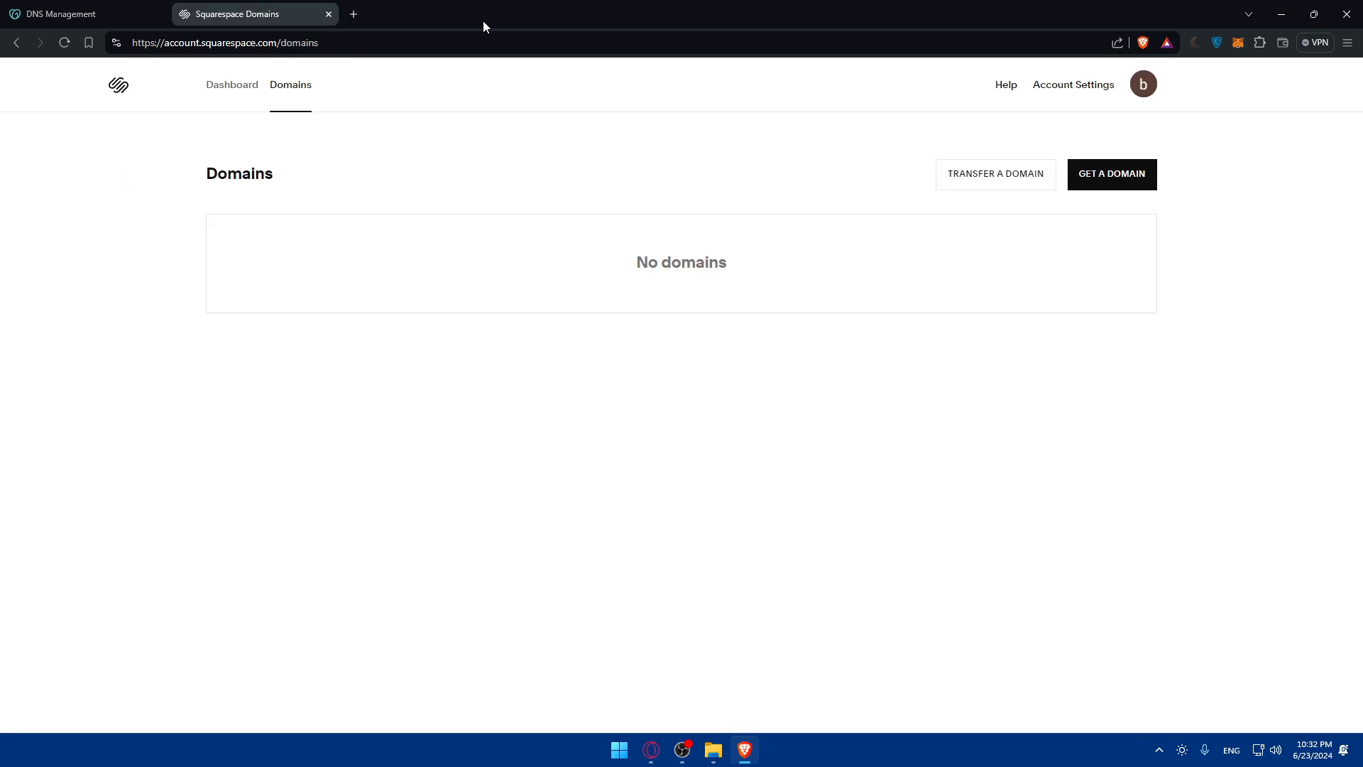
left_click(222, 86)
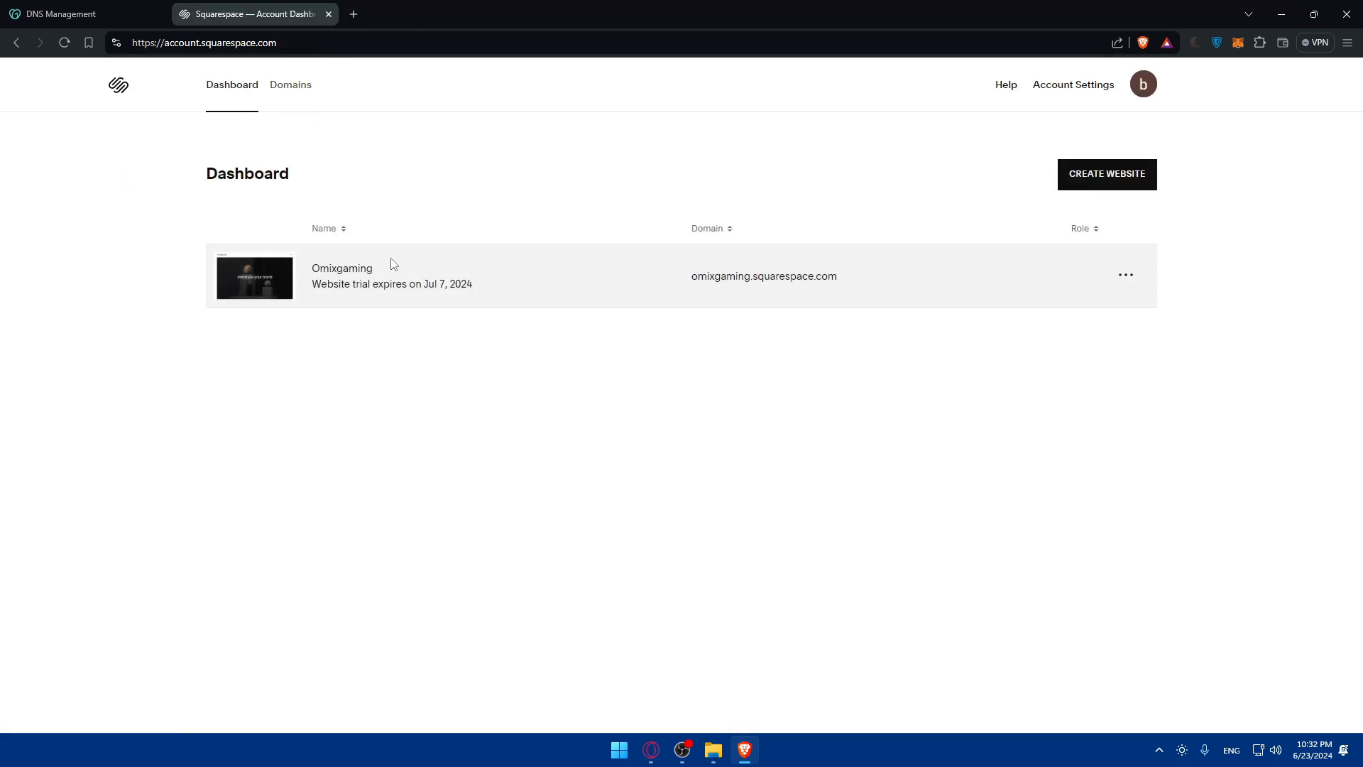
Step: Open the Omixgaming website's domain settings and start adding a domain that is already owned
left_click(368, 276)
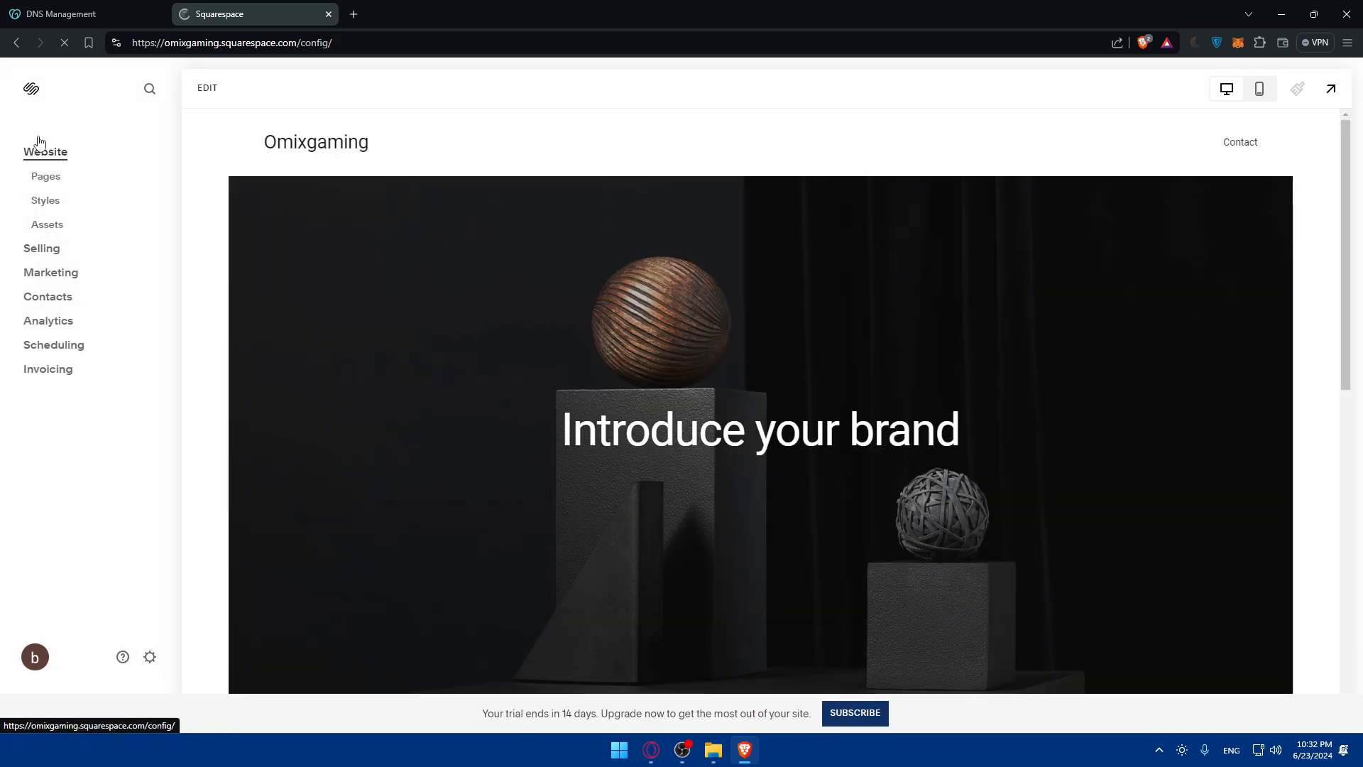
left_click(149, 655)
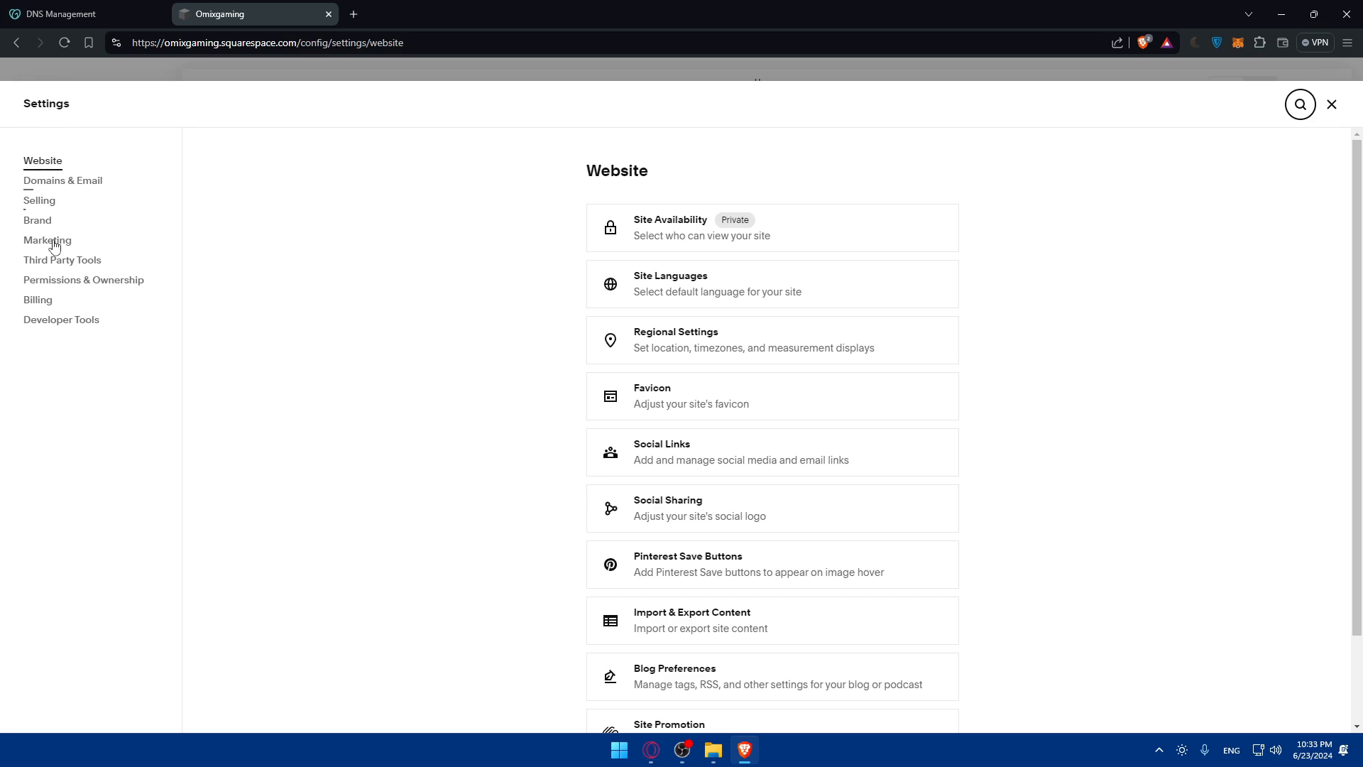
left_click(51, 182)
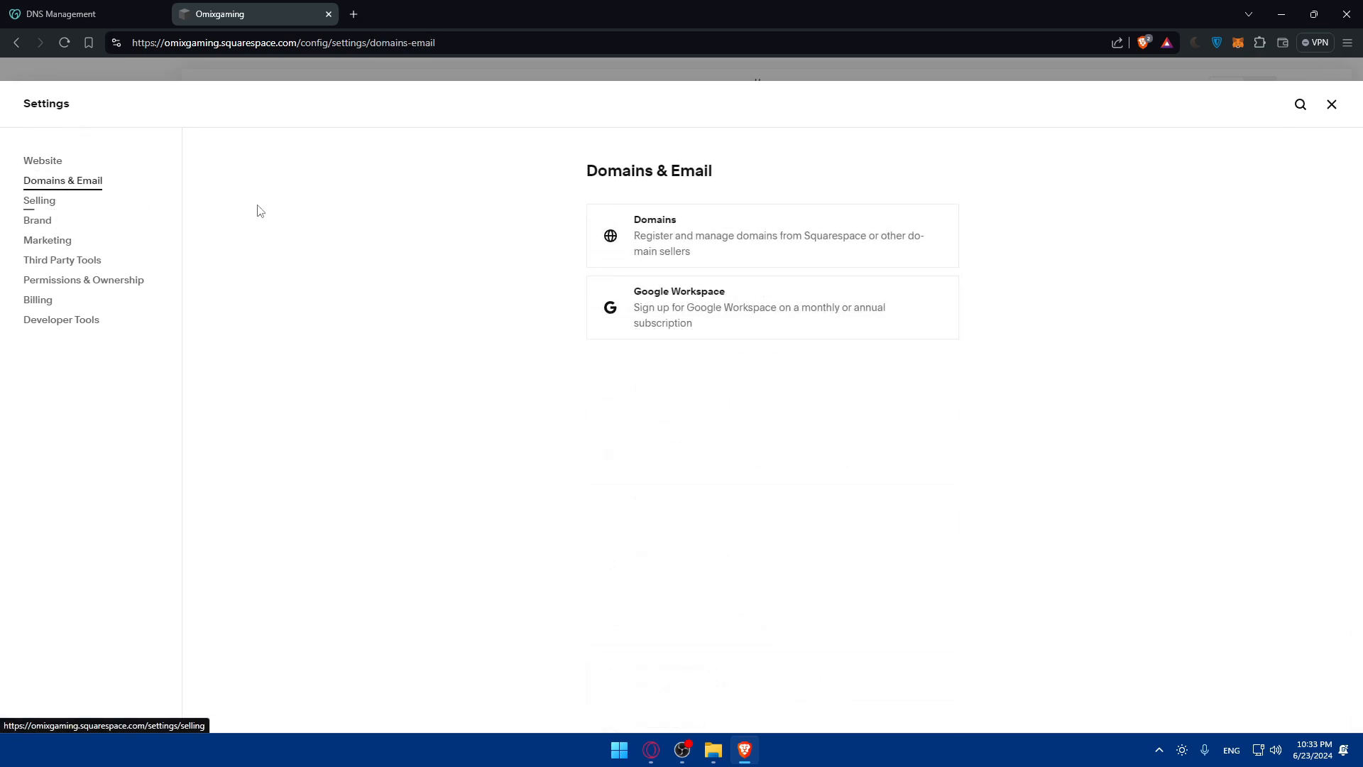
left_click(688, 235)
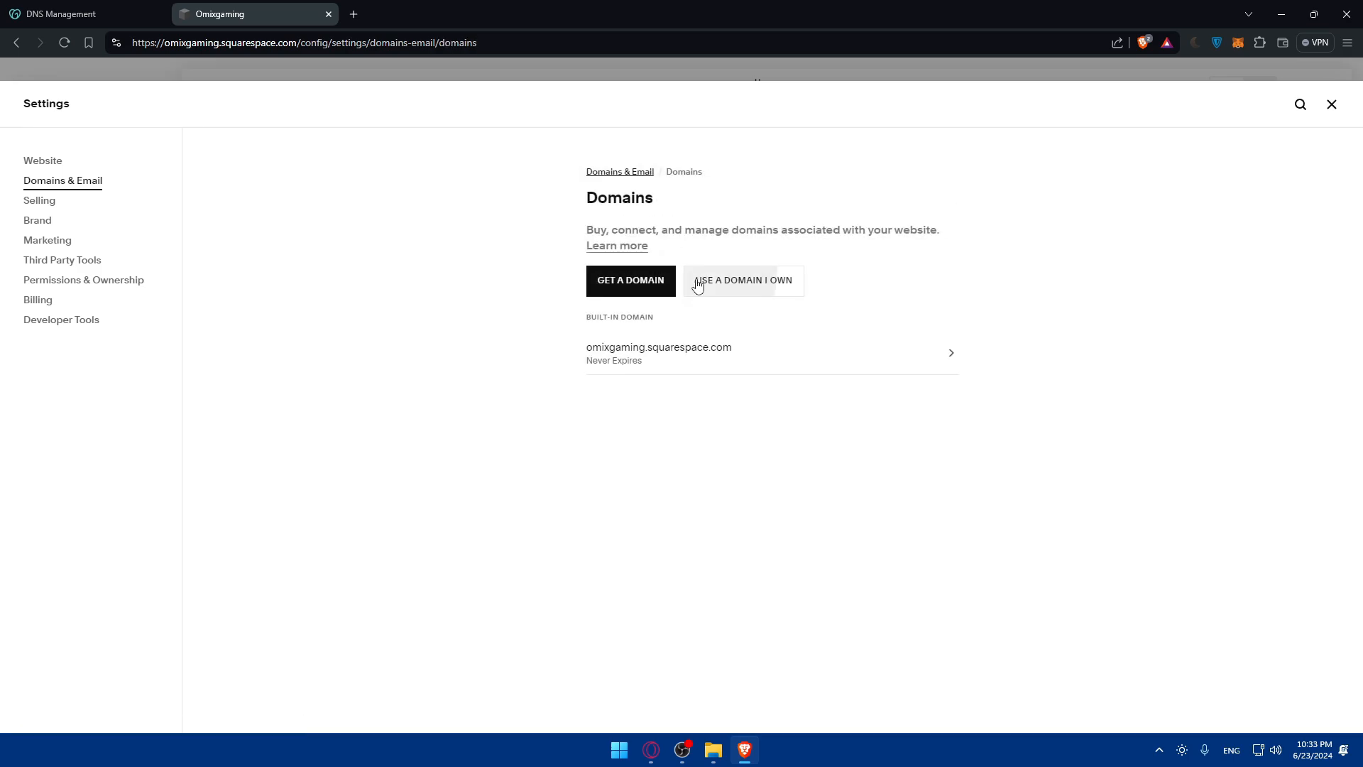
left_click(702, 284)
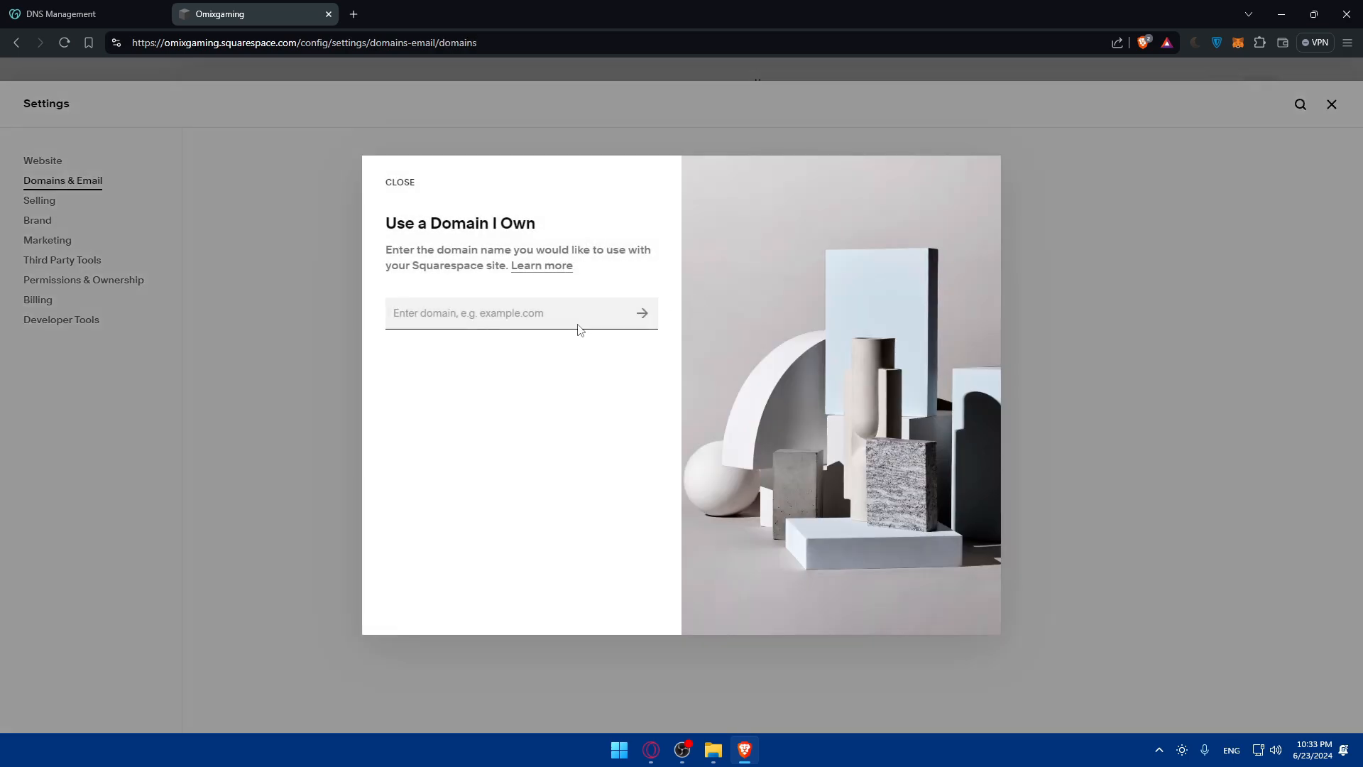
Step: Try to submit an owned domain name for the Omixgaming site and reload the domain settings
type("imu")
key("BackSpace")
key("BackSpace")
key("BackSpace")
type("o")
left_click(642, 313)
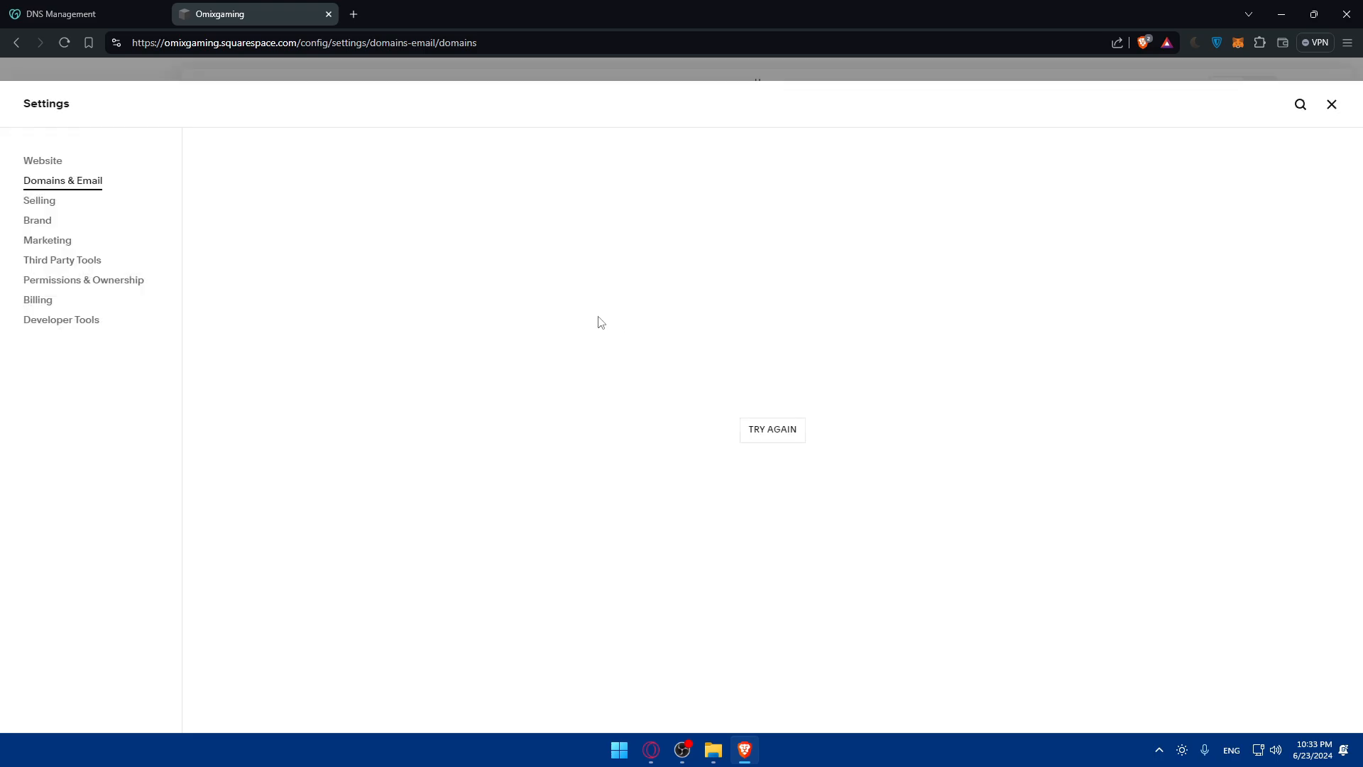
left_click(749, 430)
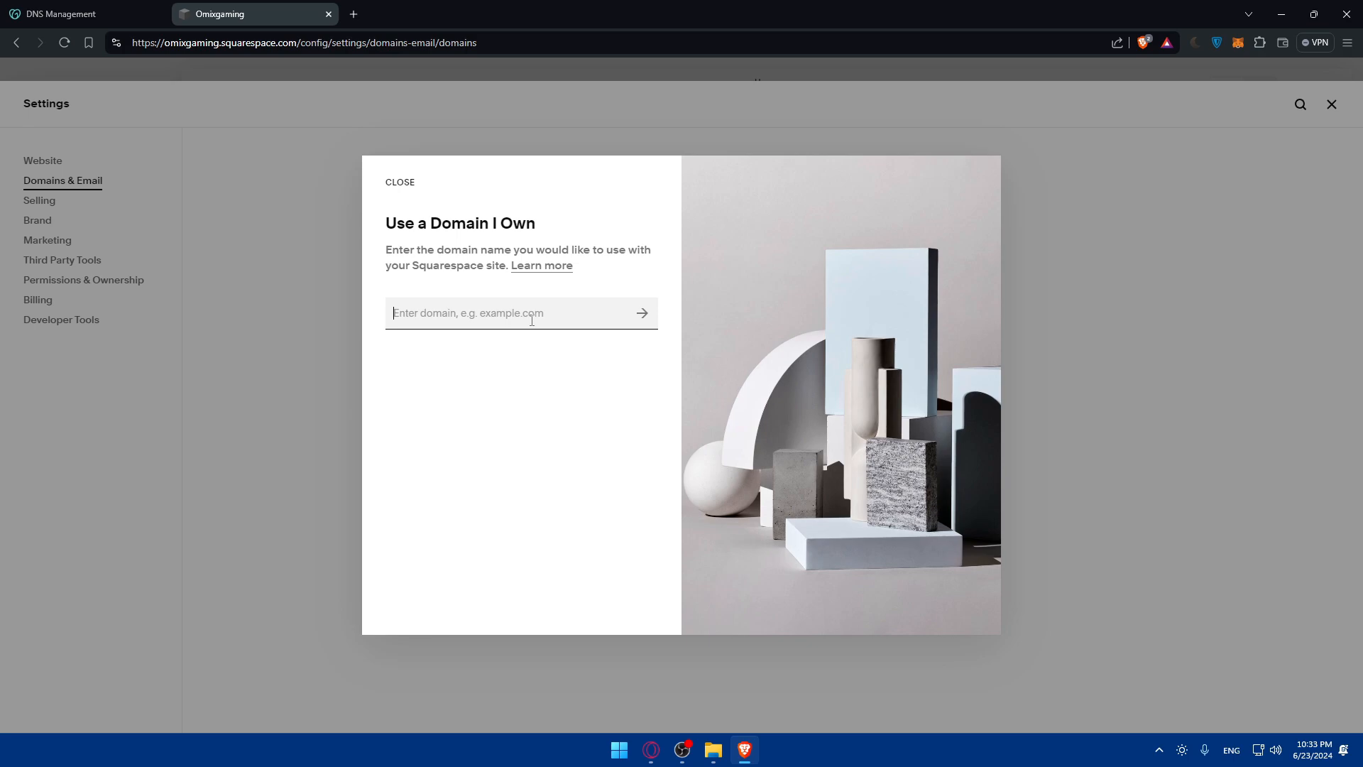
Step: Try to use google.com as the owned domain for the site
type("google.com")
key("Return")
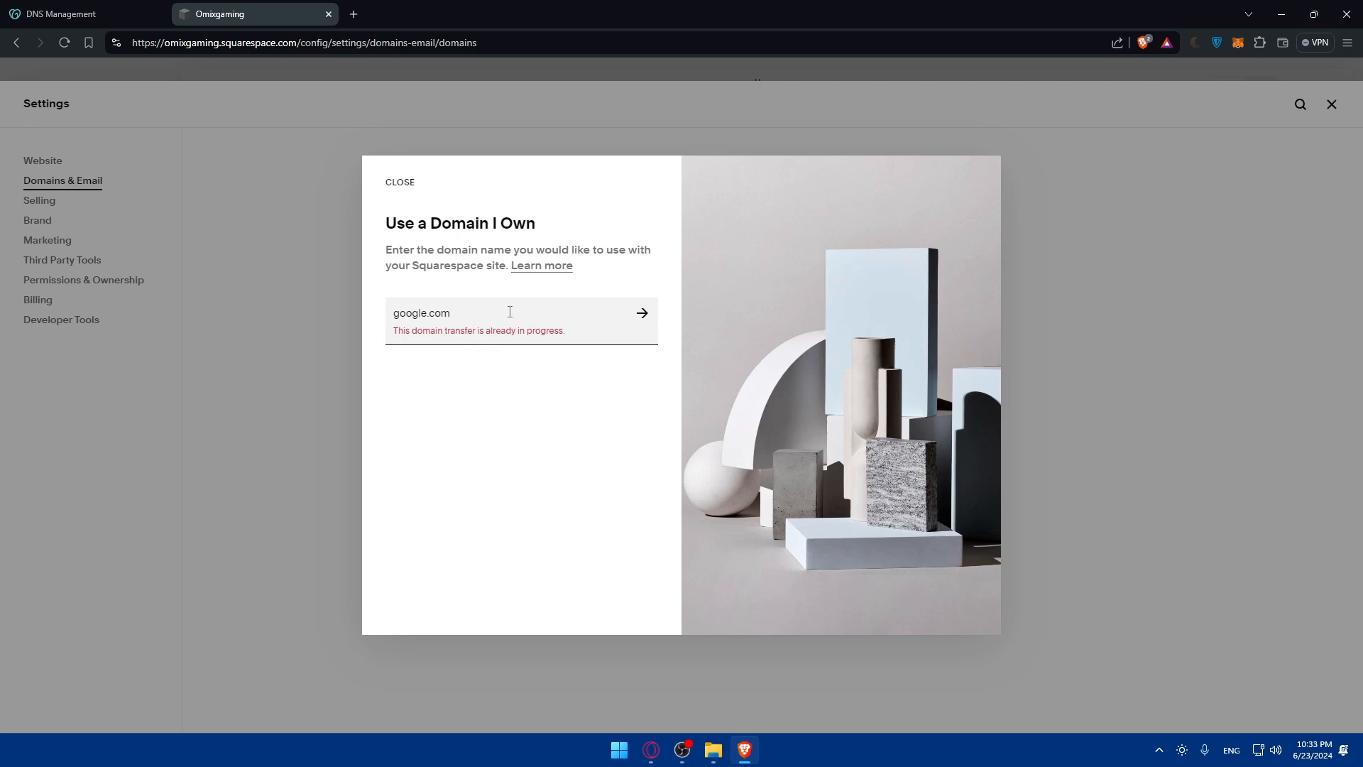
Step: Replace the entered domain with omixtest.com and submit it for use with the site
key("BackSpace")
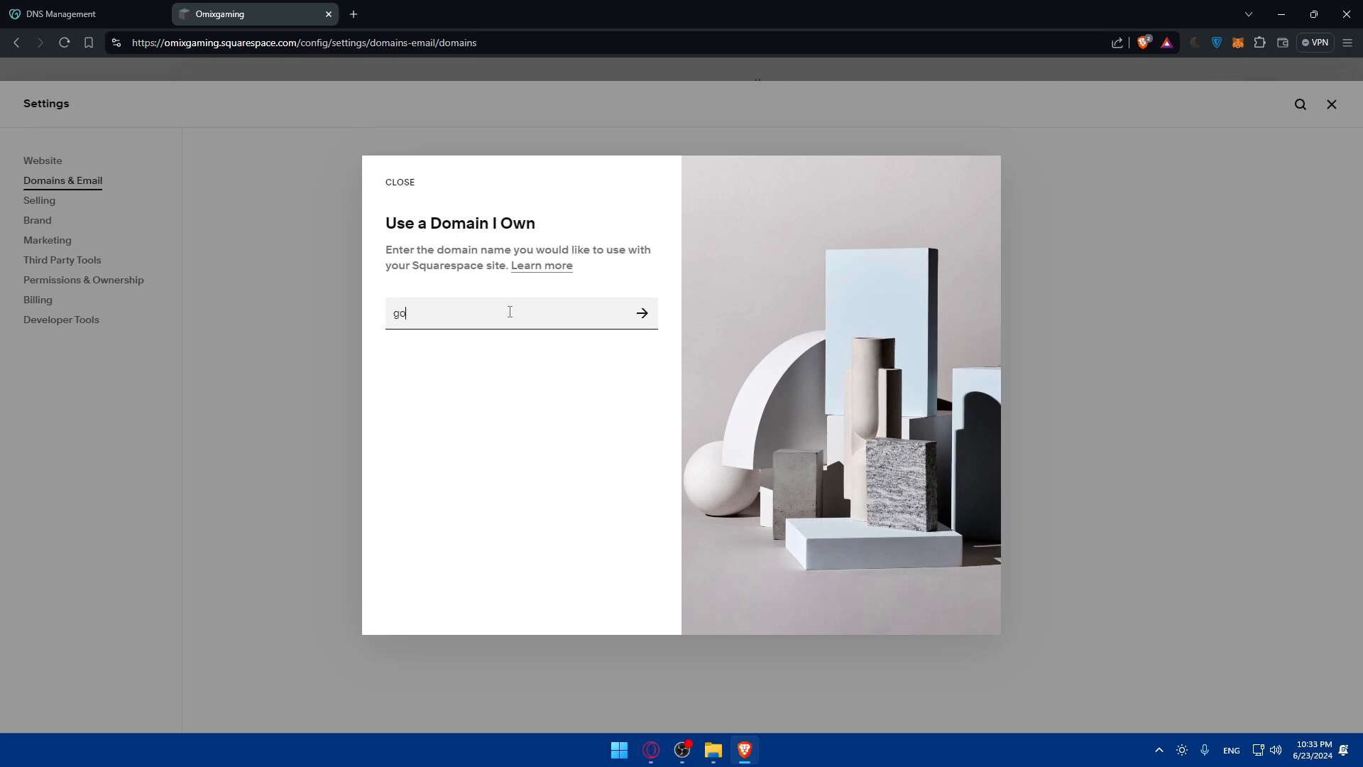
key("BackSpace")
key("BackSpace")
type("omixtest.com")
left_click(642, 313)
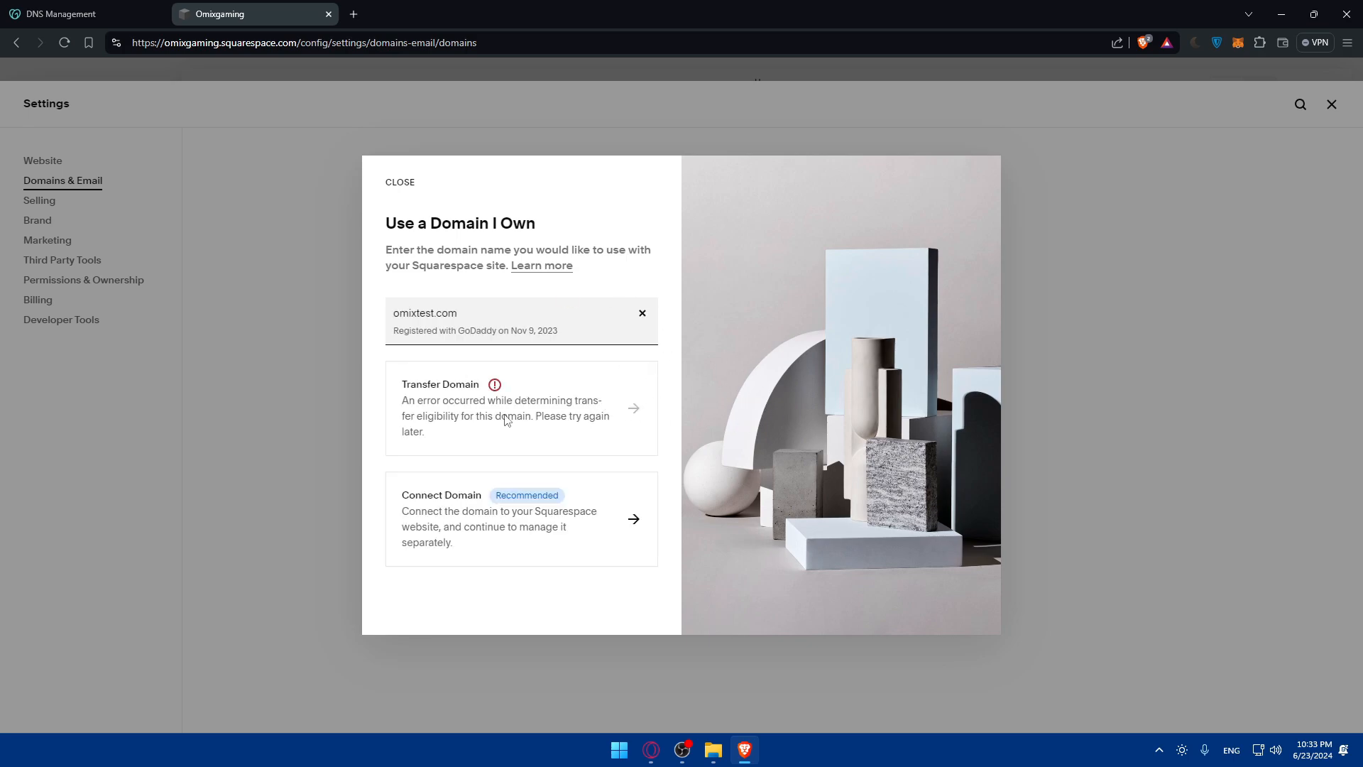
Step: Choose to connect omixtest.com and proceed through the GoDaddy nameserver setup to the nameserver update instructions
left_click(605, 517)
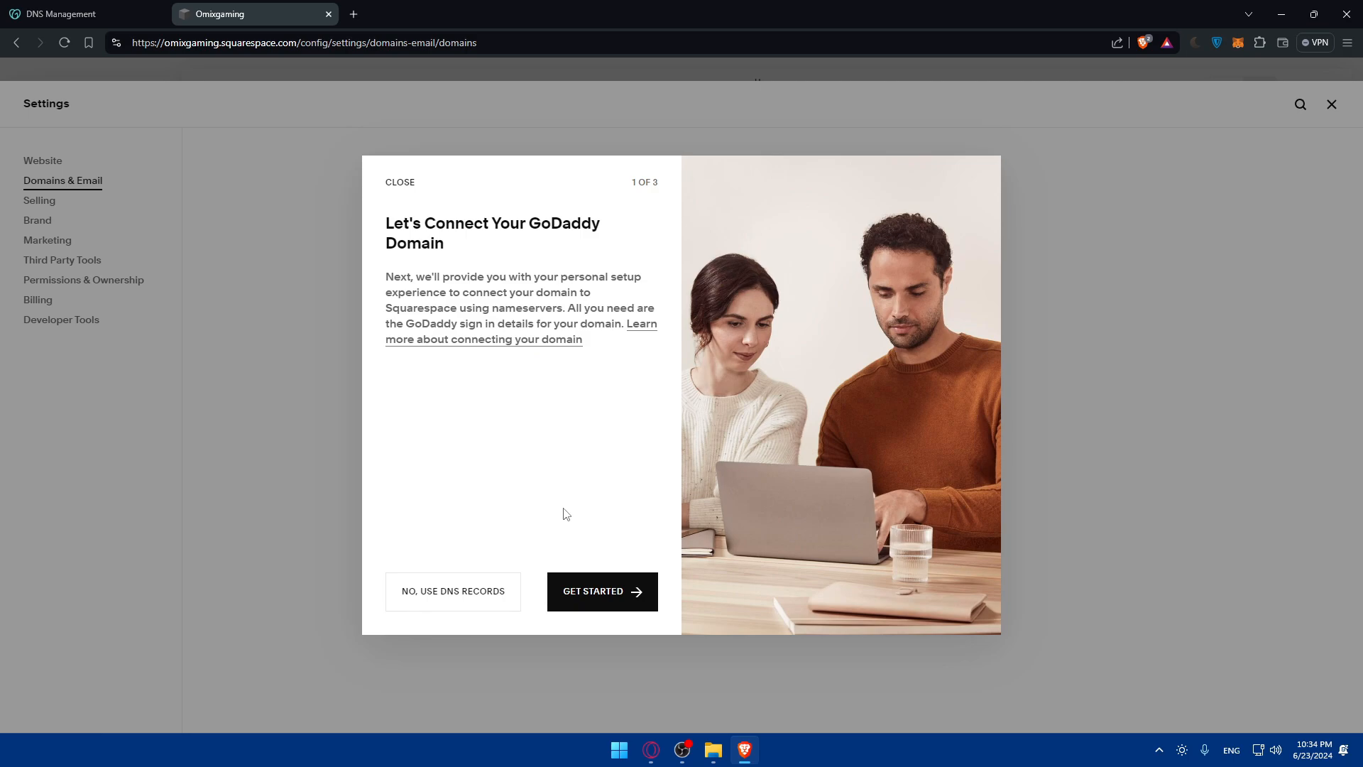
left_click(575, 597)
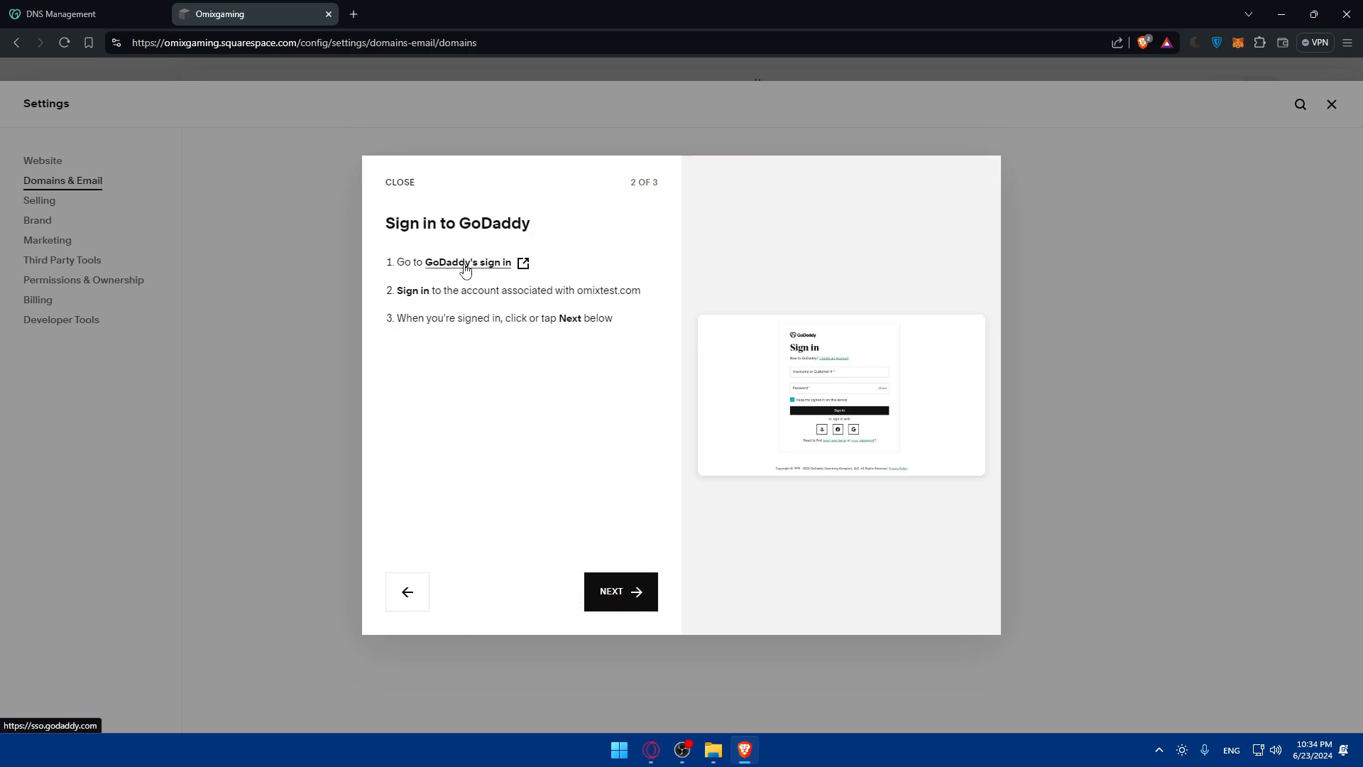
left_click(643, 605)
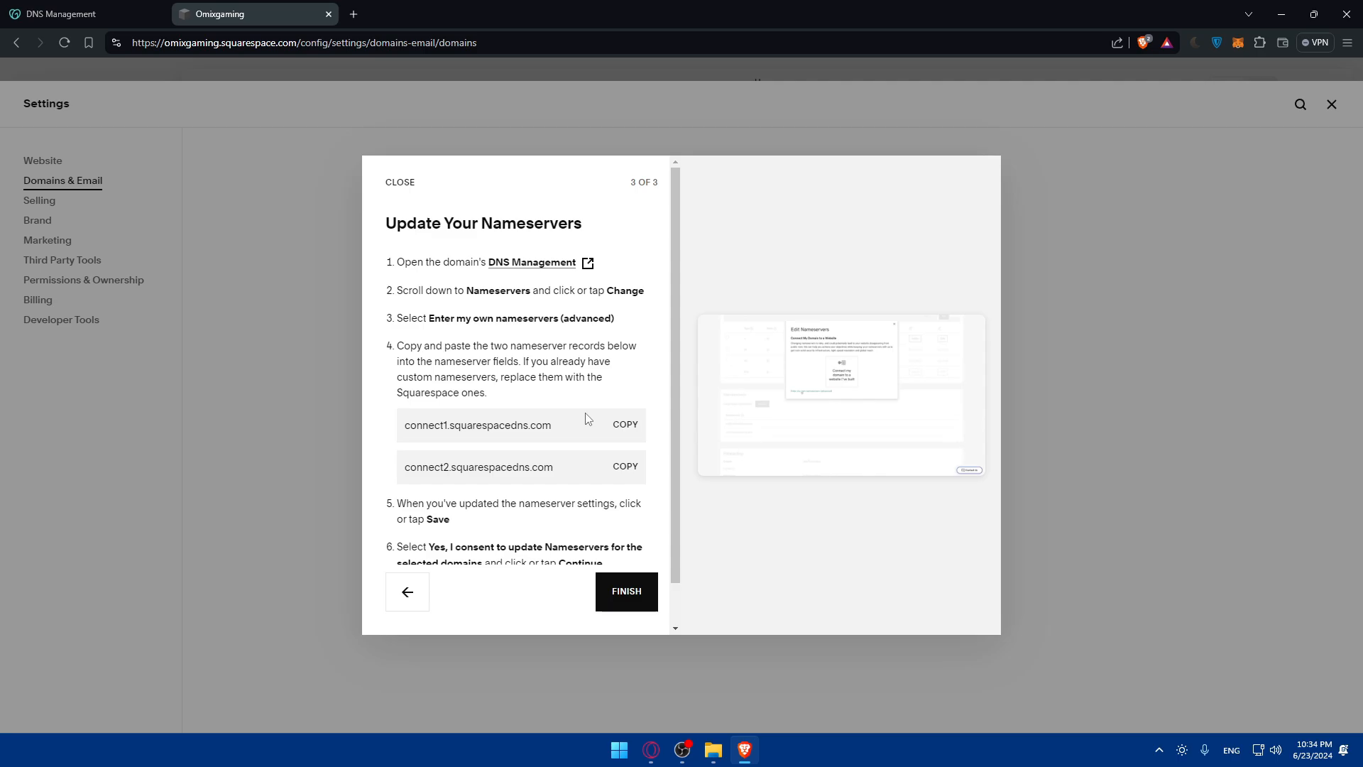
Step: Check GoDaddy's DNS Management page, copy the connect1.squarespacedns.com nameserver from Squarespace and read the remaining instructions
left_click(62, 10)
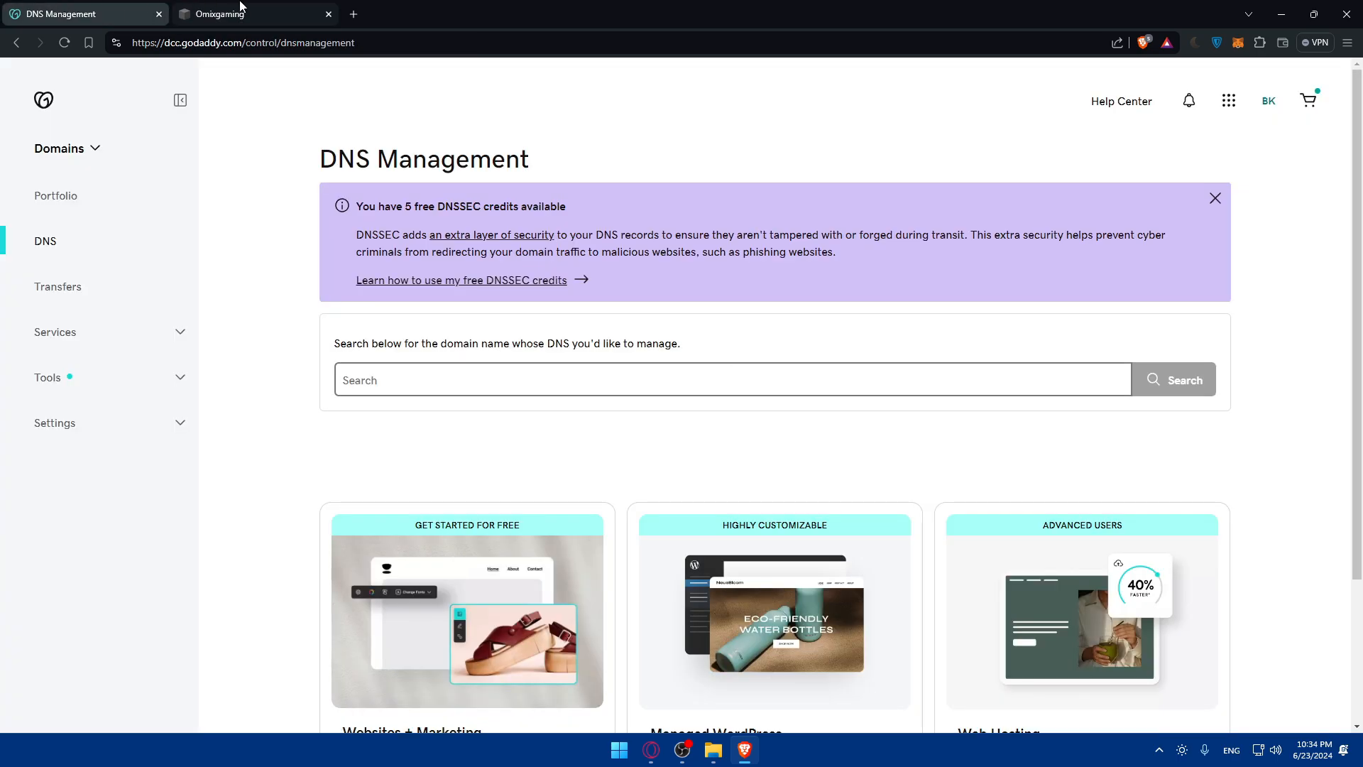
left_click(240, 7)
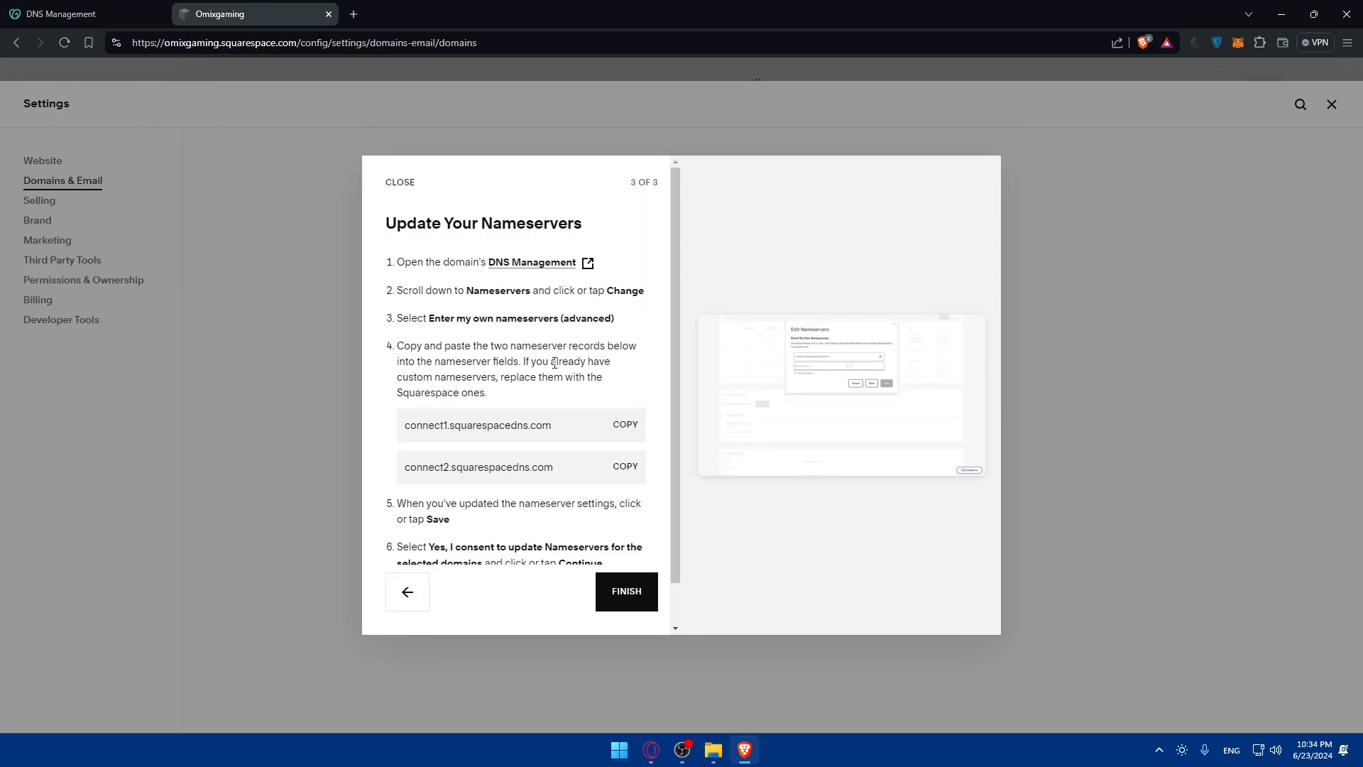
left_click(627, 428)
scroll(533, 421, "down", 1)
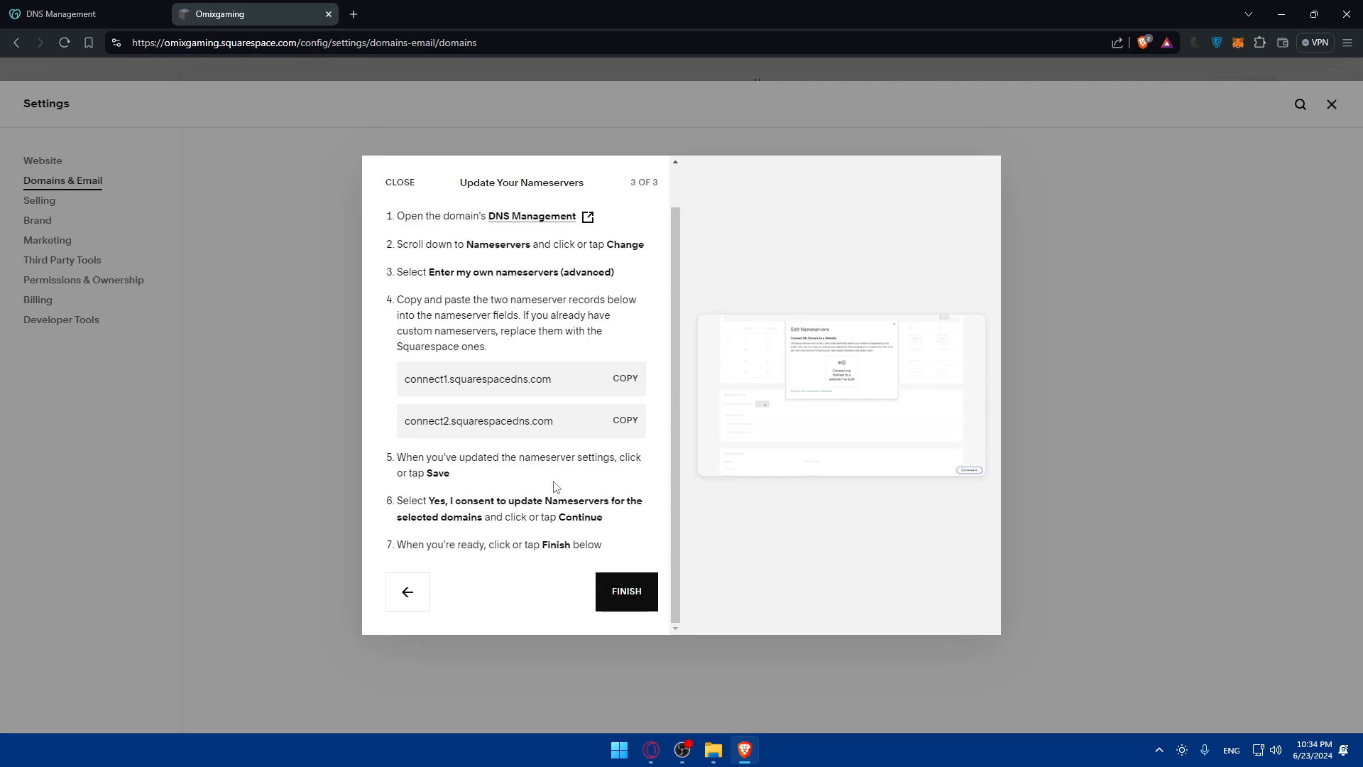
Step: Finish the omixtest.com connection setup and review the connection status in its domain overview
left_click(621, 590)
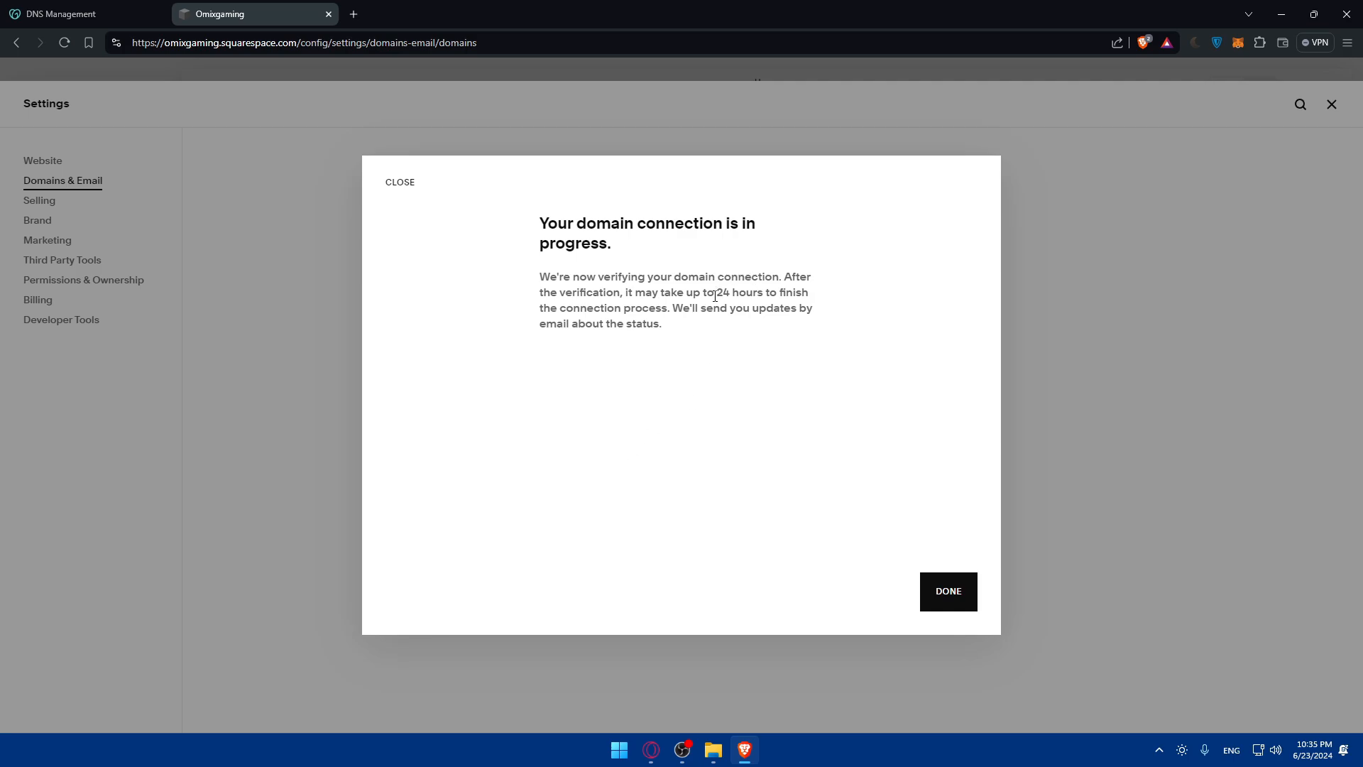
left_click_drag(714, 296, 735, 294)
left_click(937, 586)
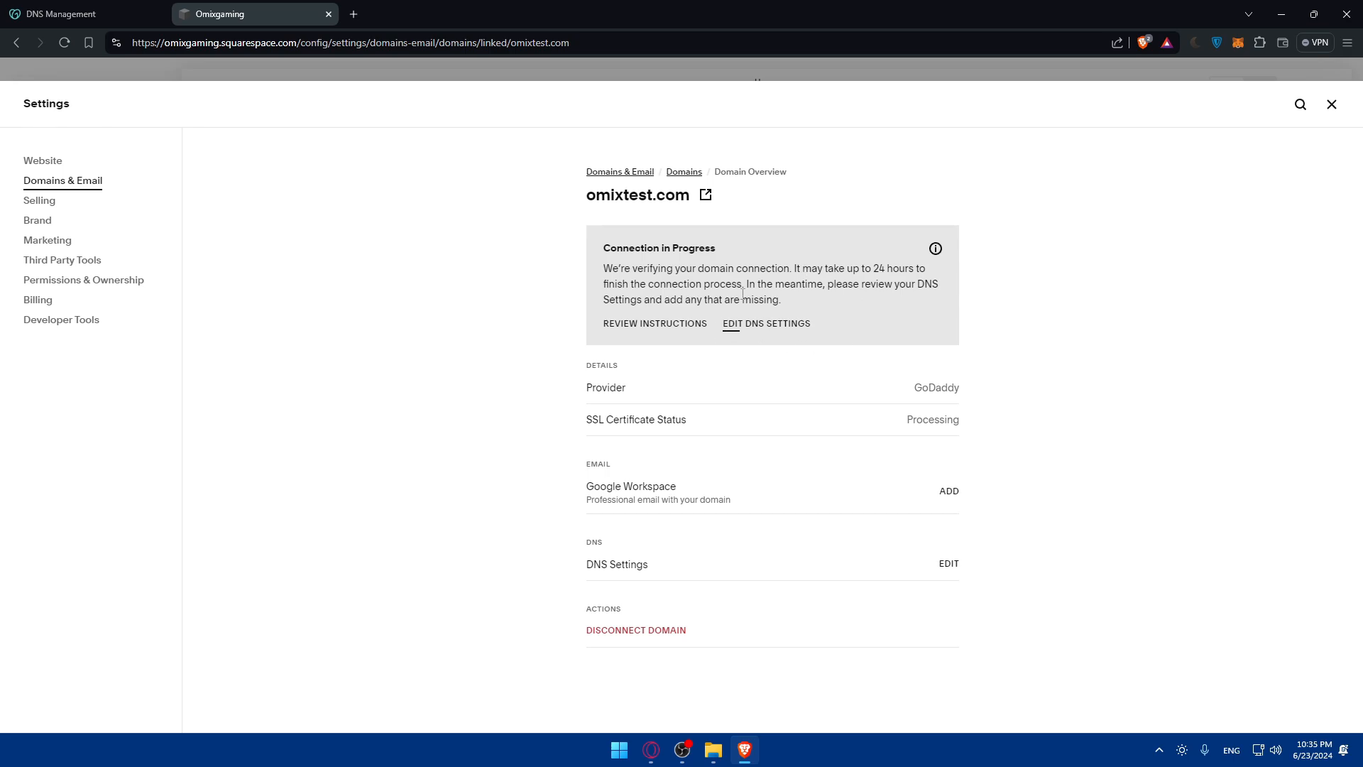
left_click_drag(603, 252, 709, 249)
left_click(749, 243)
Step: Visit omixtest.com in a new browser tab to check the site, and close that tab
left_click(354, 14)
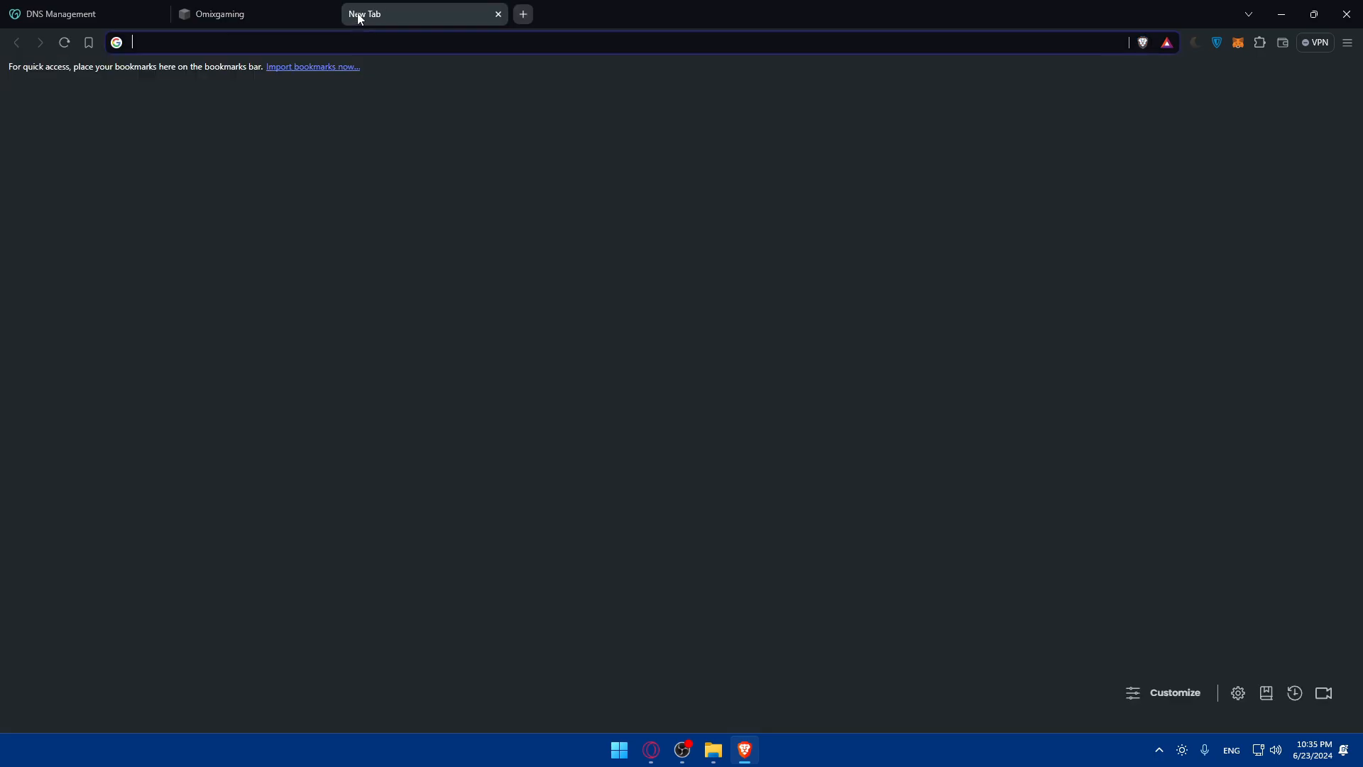
type("omixtest")
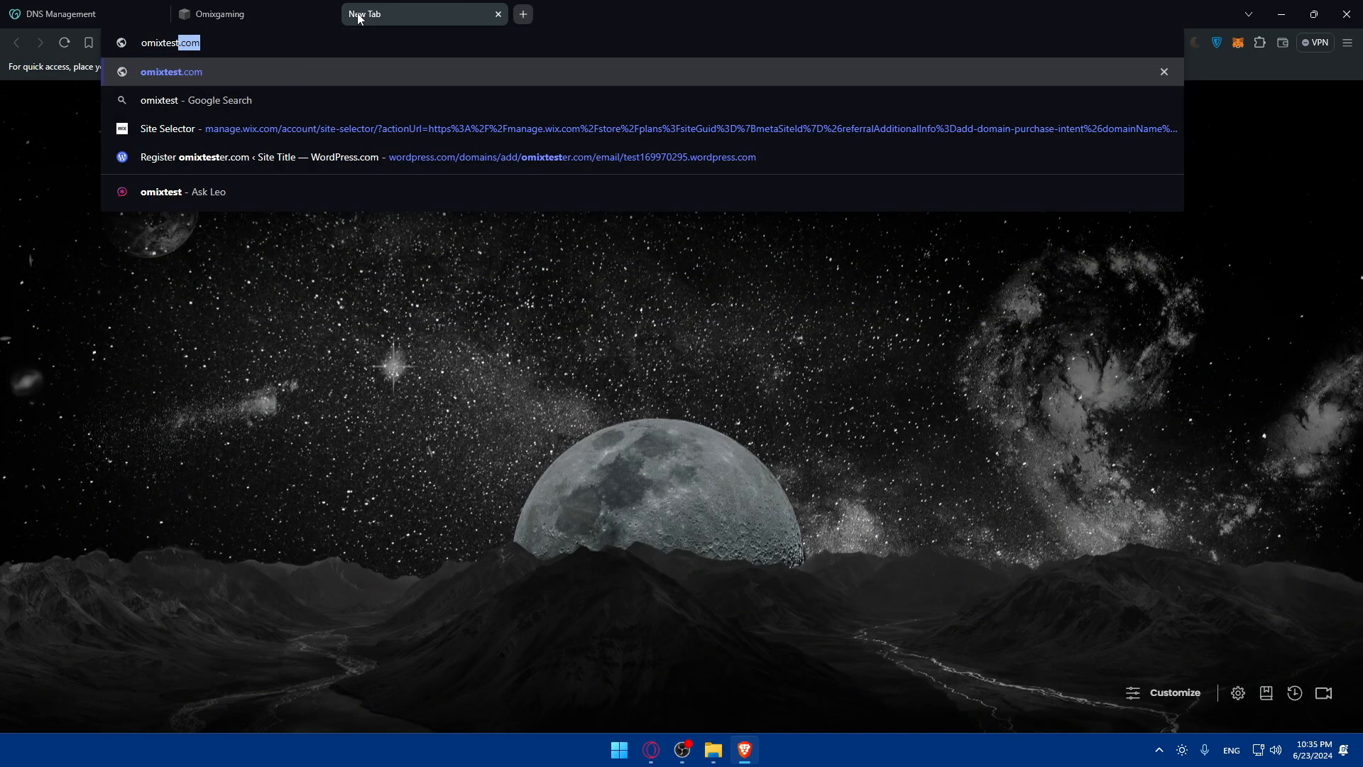
type(".com")
key("Return")
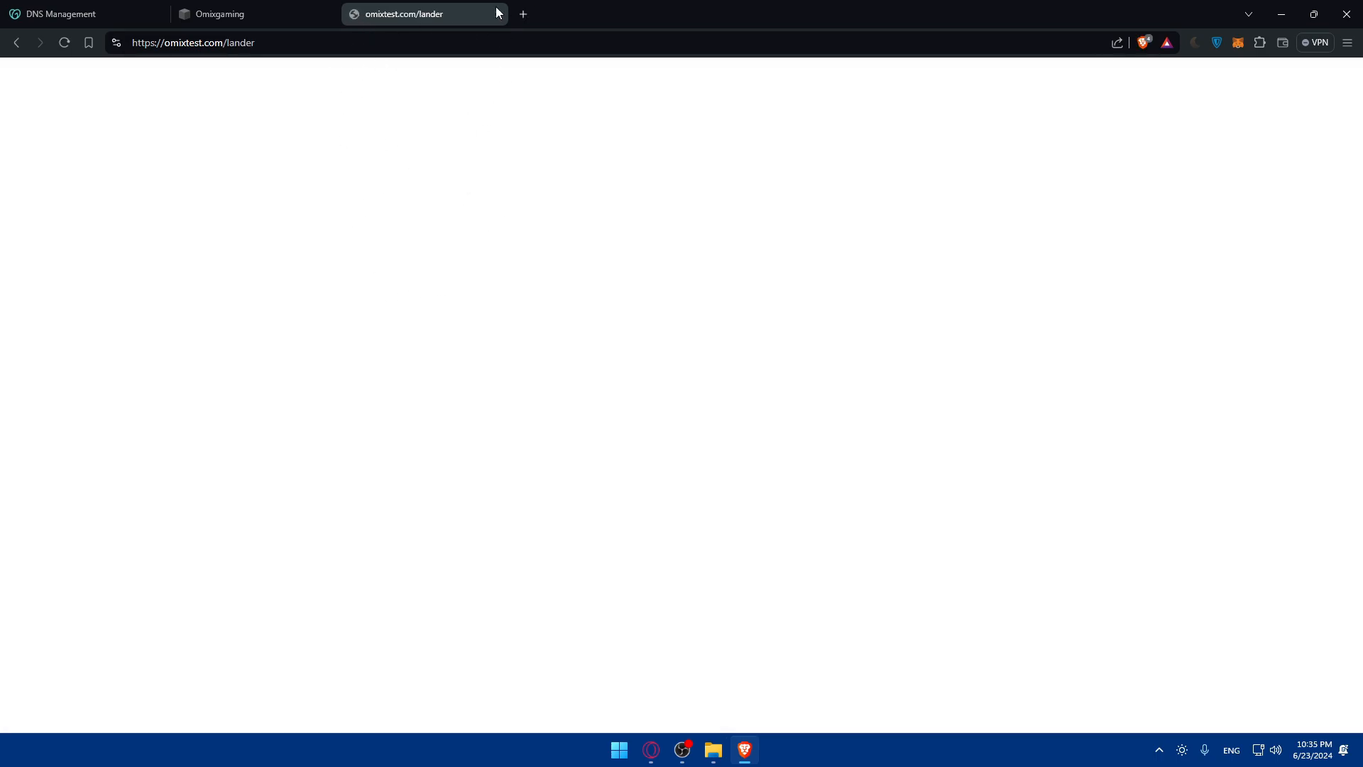
left_click(499, 14)
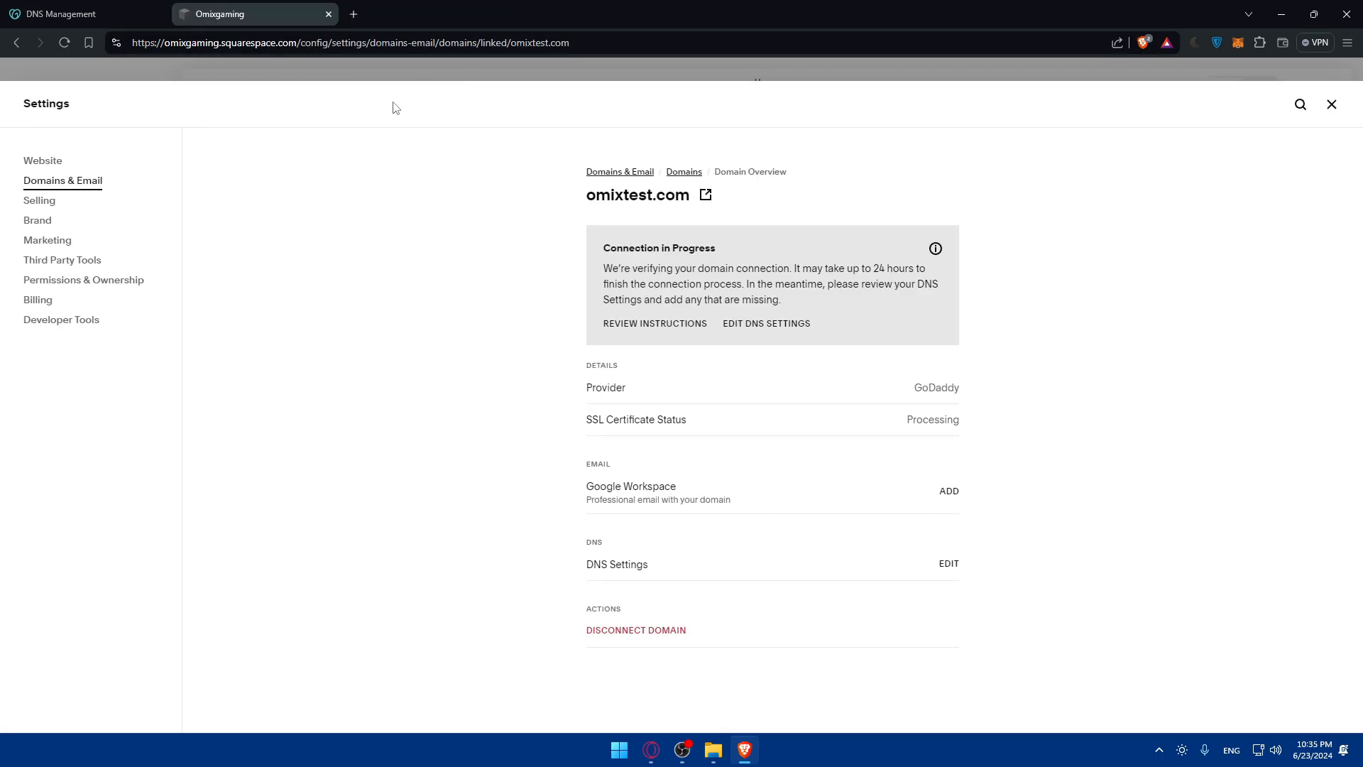